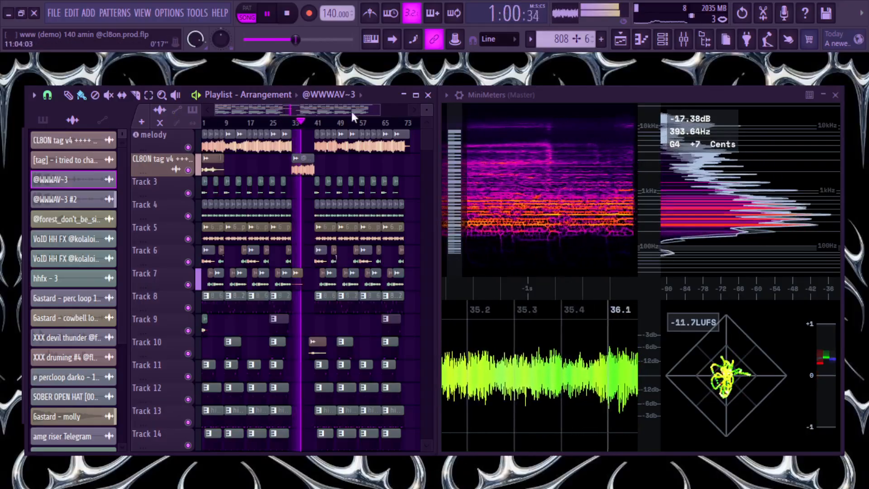
click(415, 95)
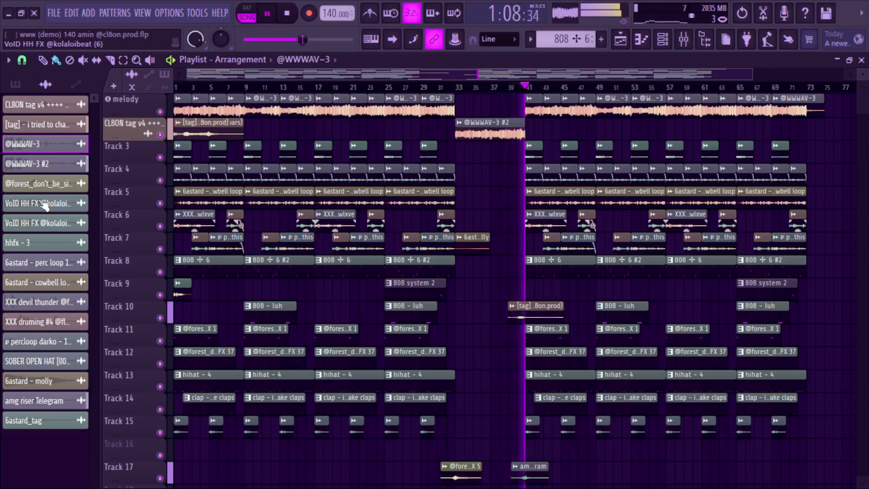
key(space)
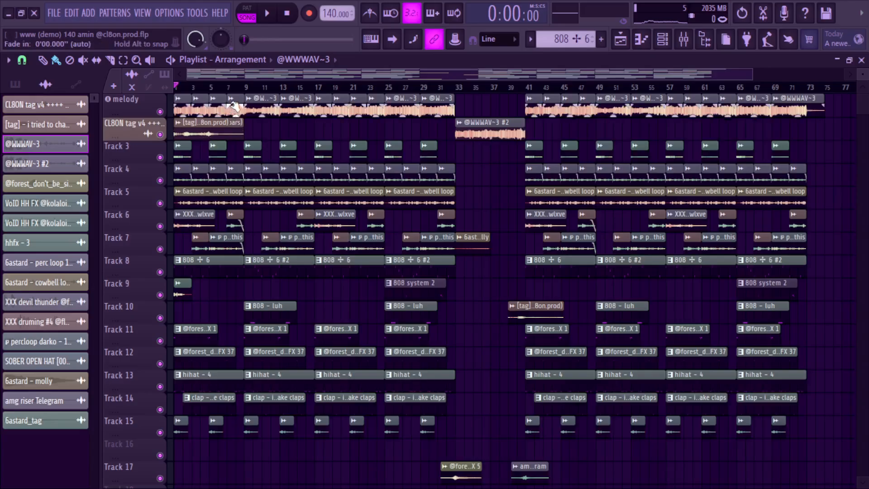
double_click(489, 129)
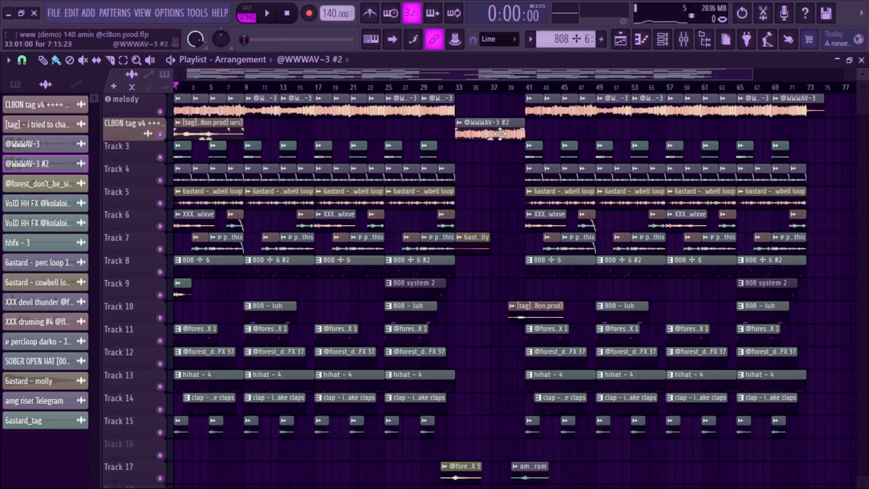
click(345, 449)
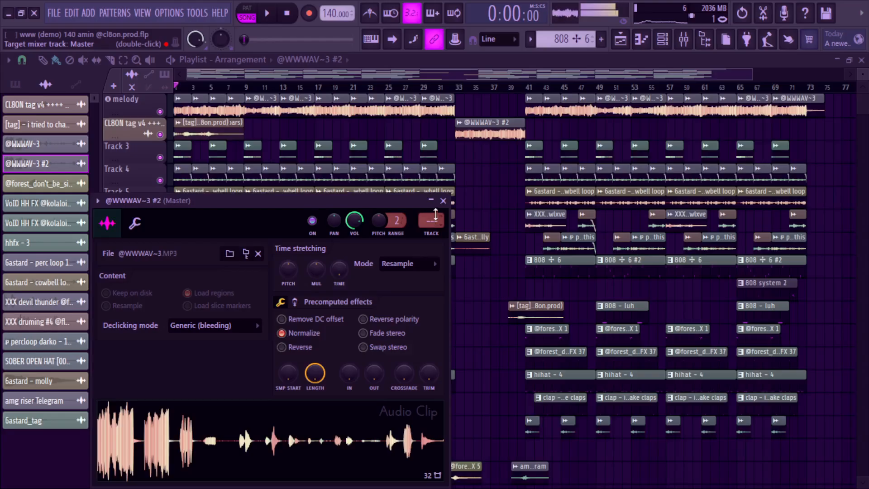
click(443, 202)
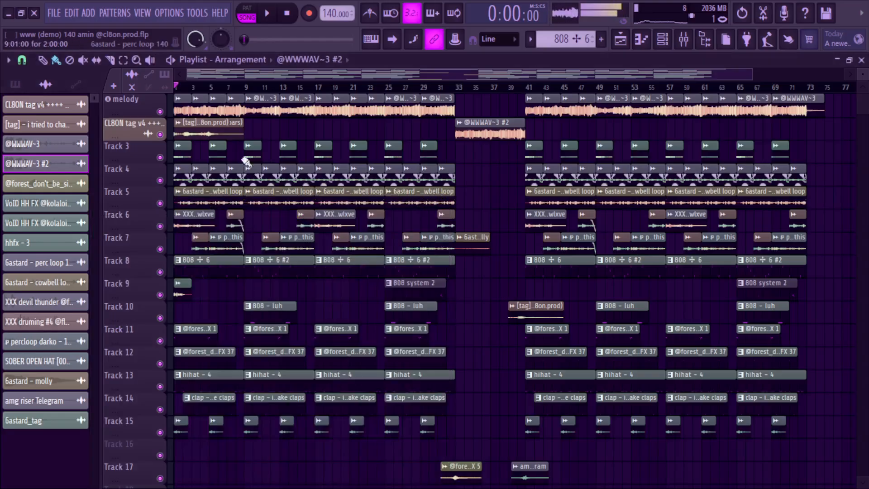
click(179, 99)
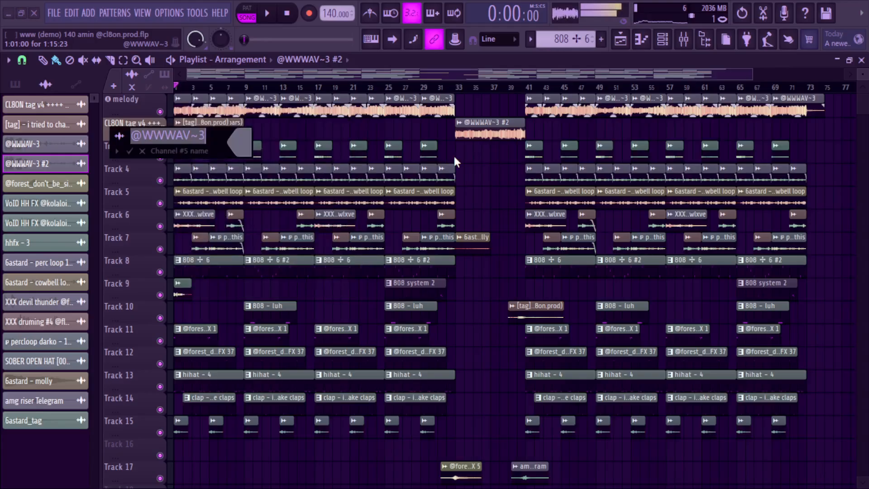
text(@pietsbeats)
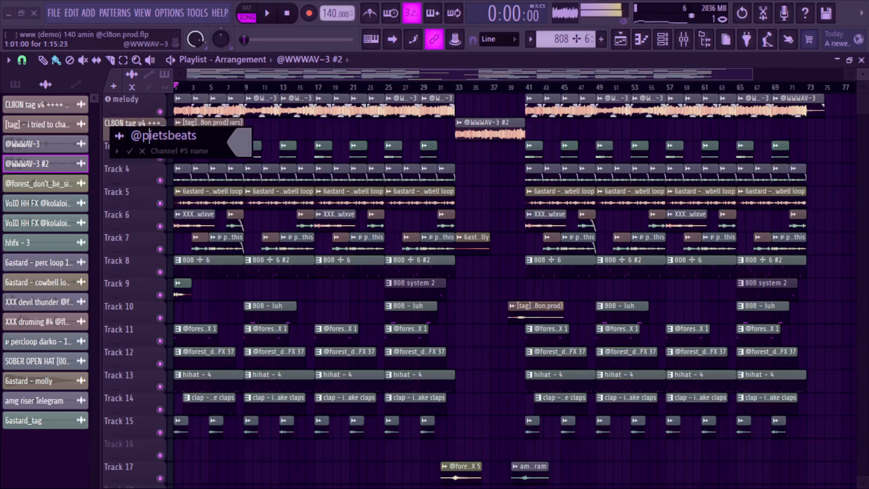
key(Return)
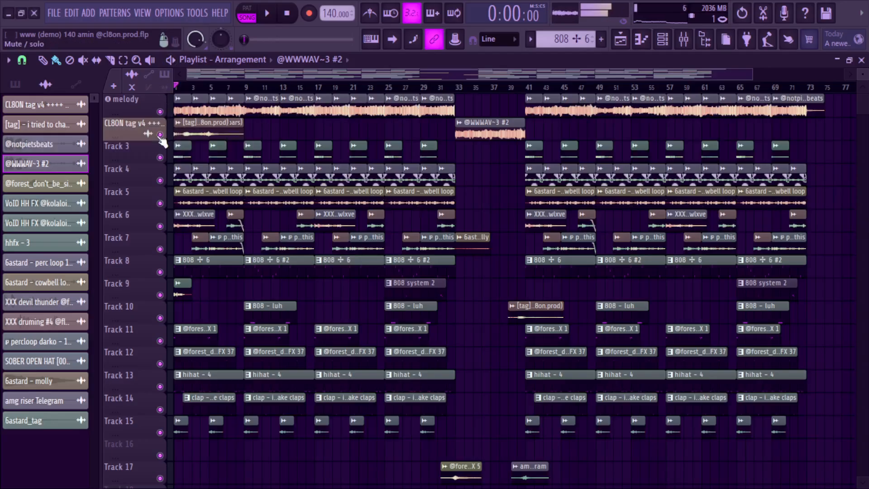
double_click(490, 131)
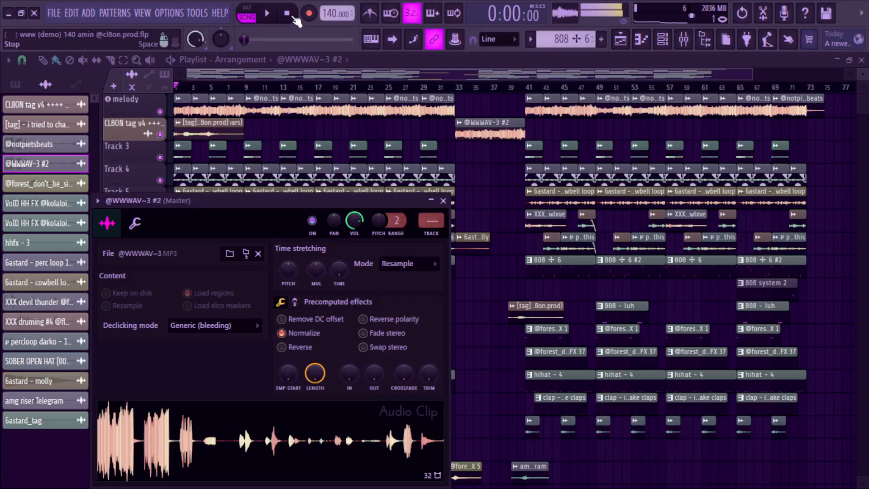
click(139, 134)
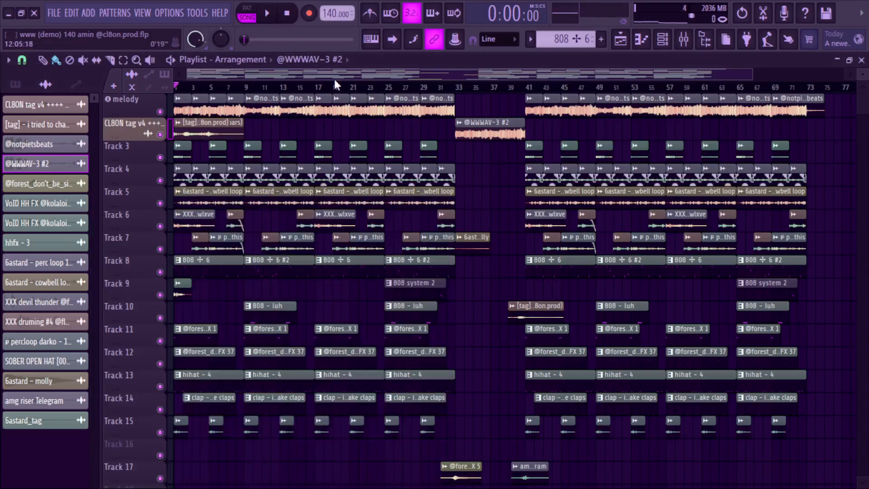
drag(751, 70, 266, 73)
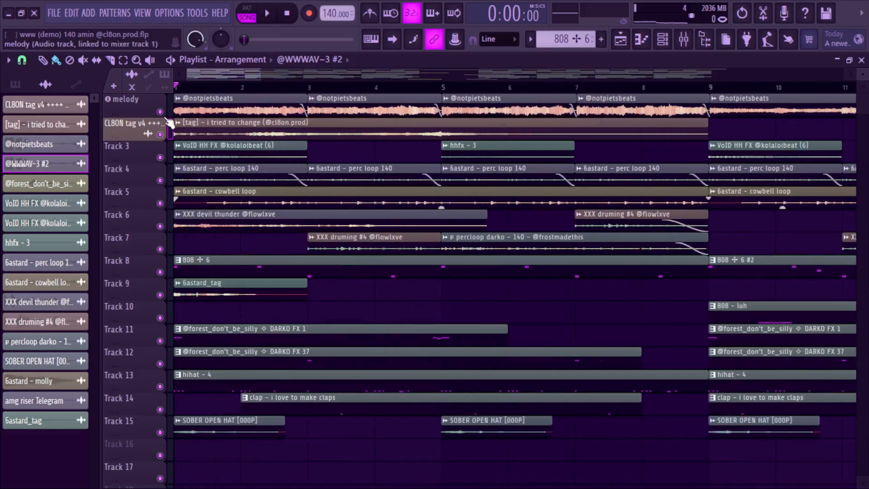
ctrl+click(160, 111)
key(space)
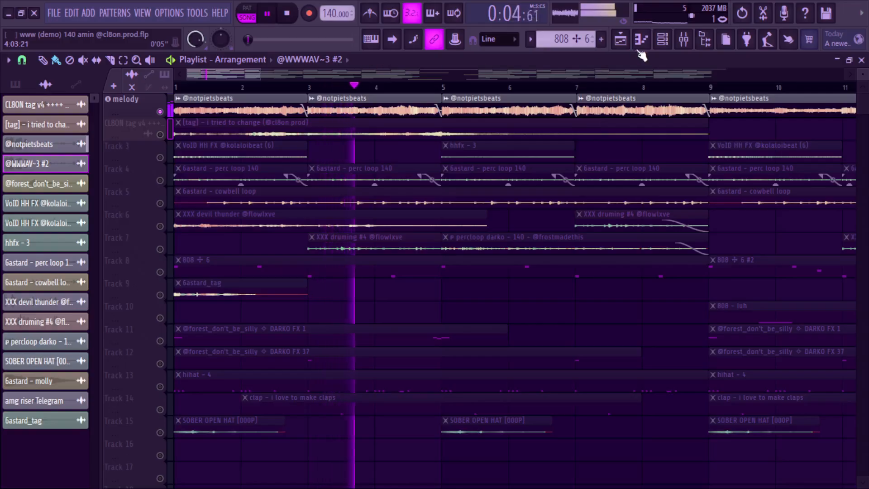
double_click(532, 100)
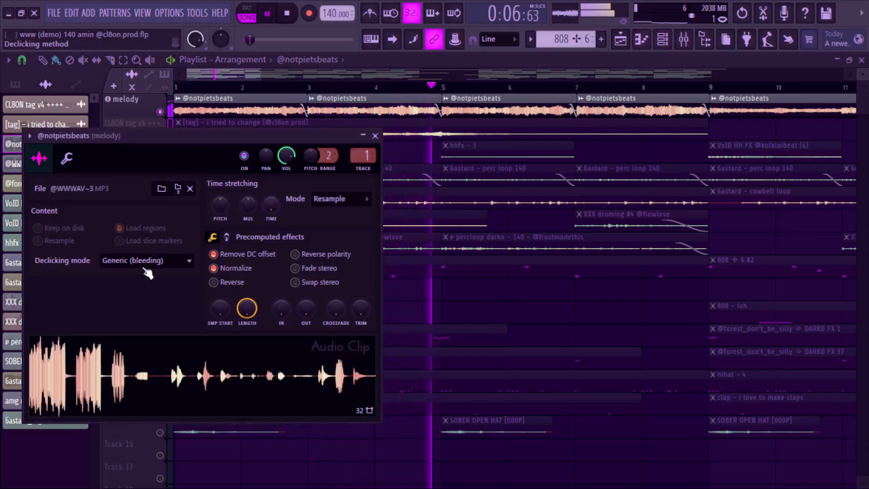
click(684, 41)
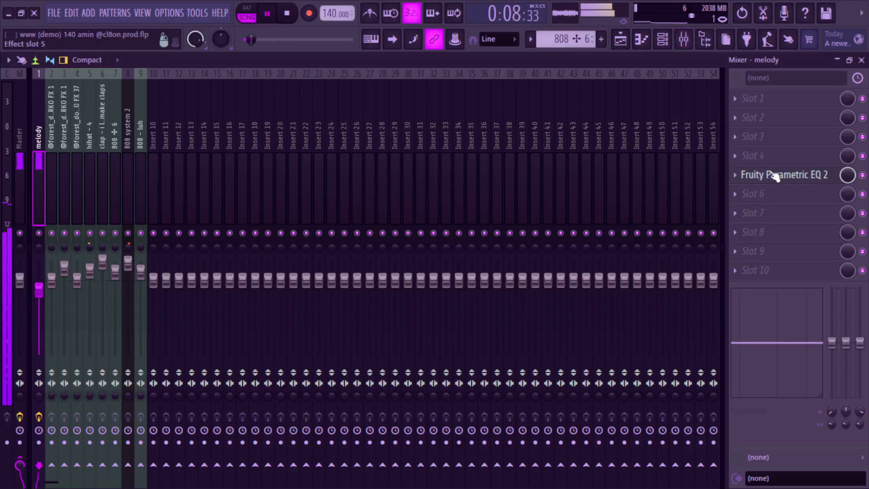
click(773, 174)
click(773, 175)
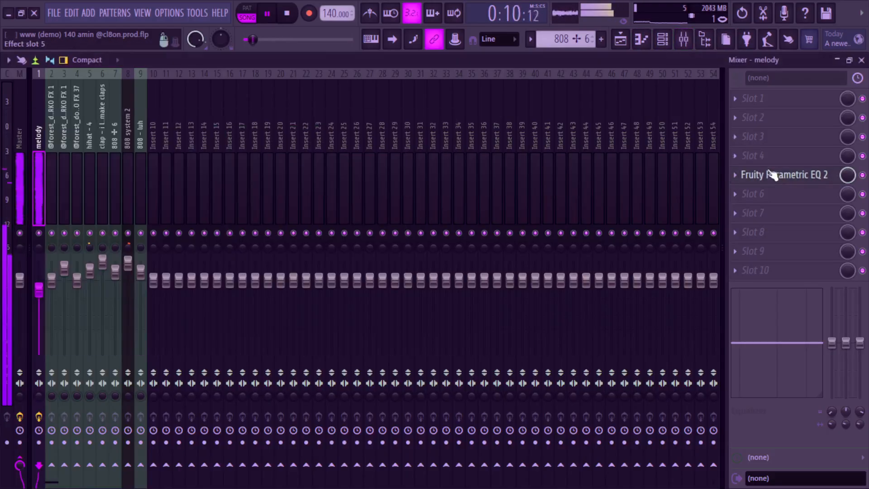
click(621, 41)
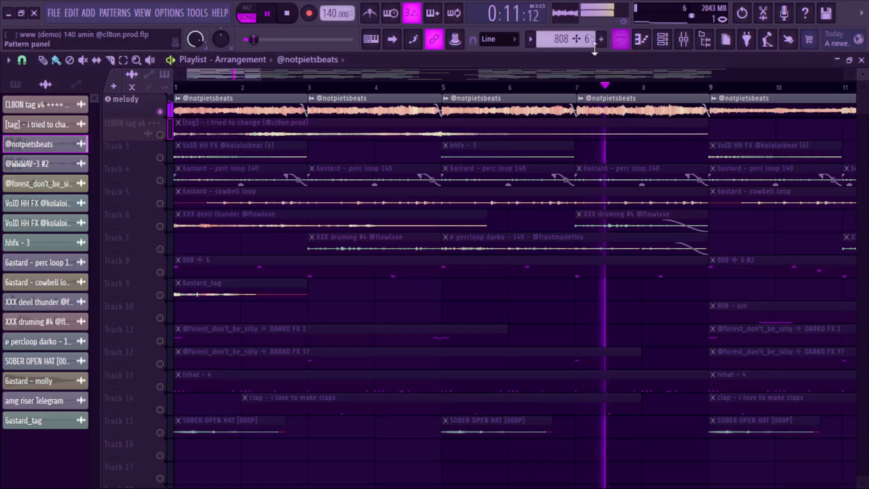
- Listen to the soloed melody from bar 9 into bar 17, and stop playback
click(276, 77)
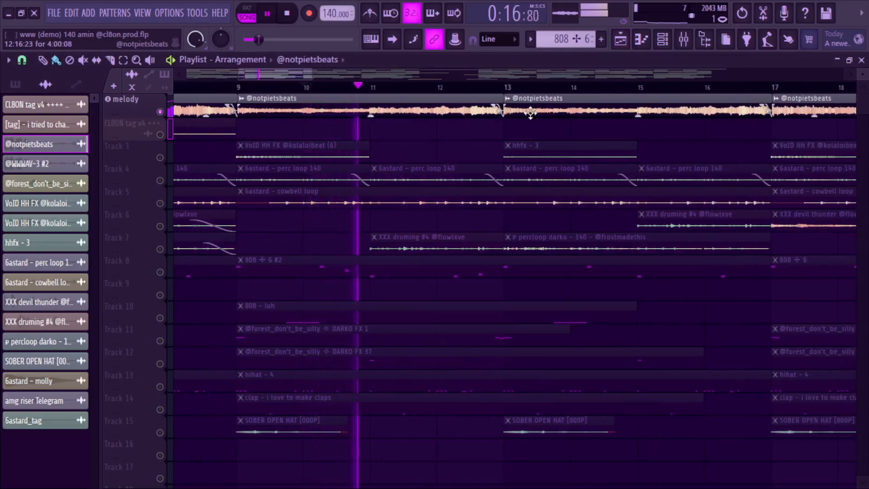
scroll(438, 90, right, 2)
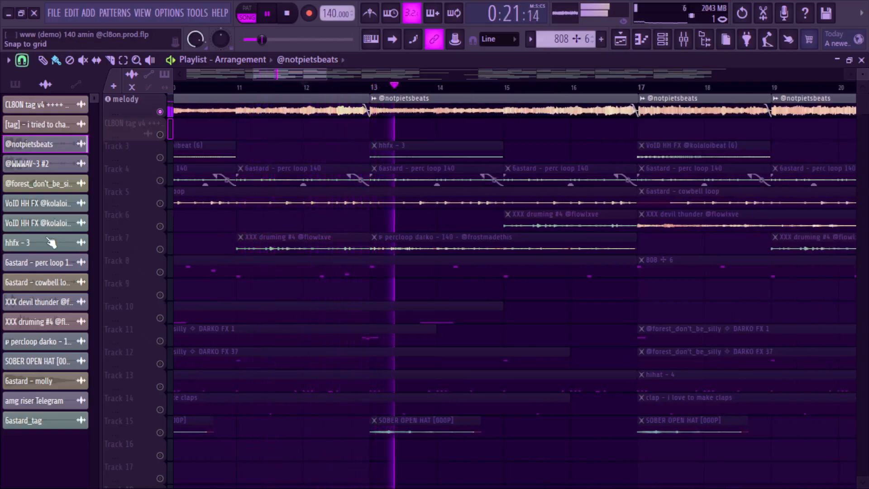
click(21, 60)
click(48, 240)
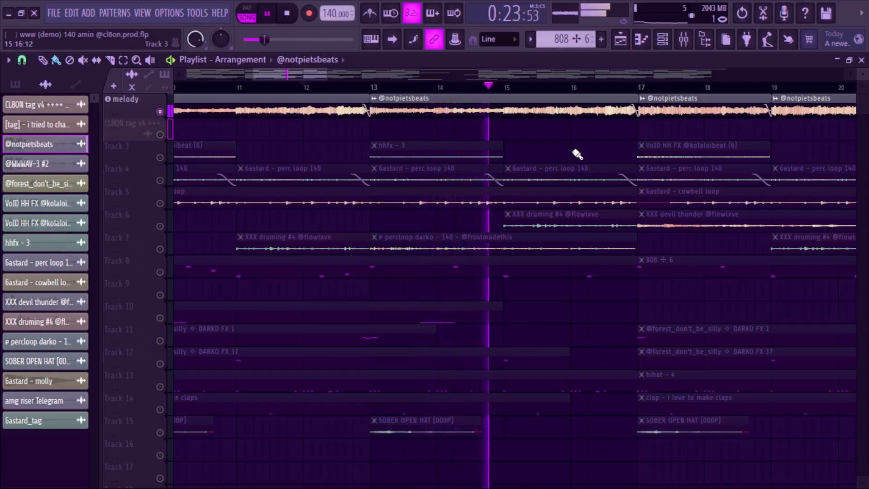
click(619, 88)
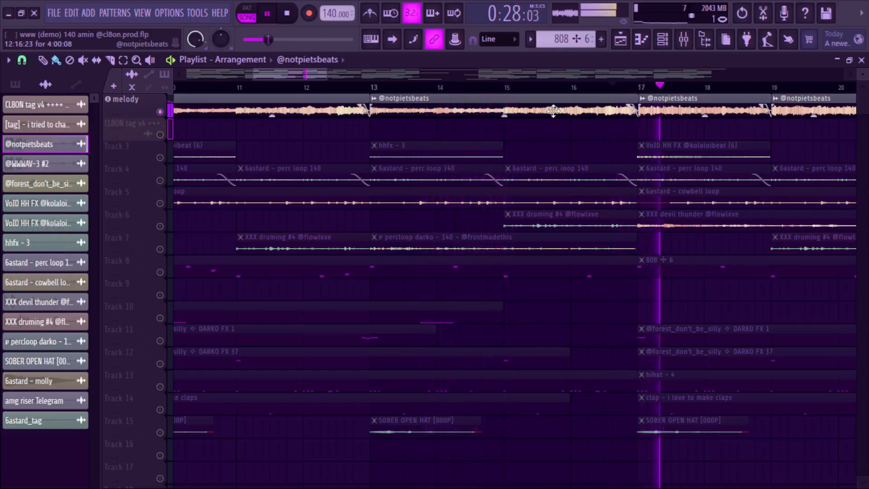
key(space)
click(290, 62)
click(286, 66)
drag(287, 71, 224, 71)
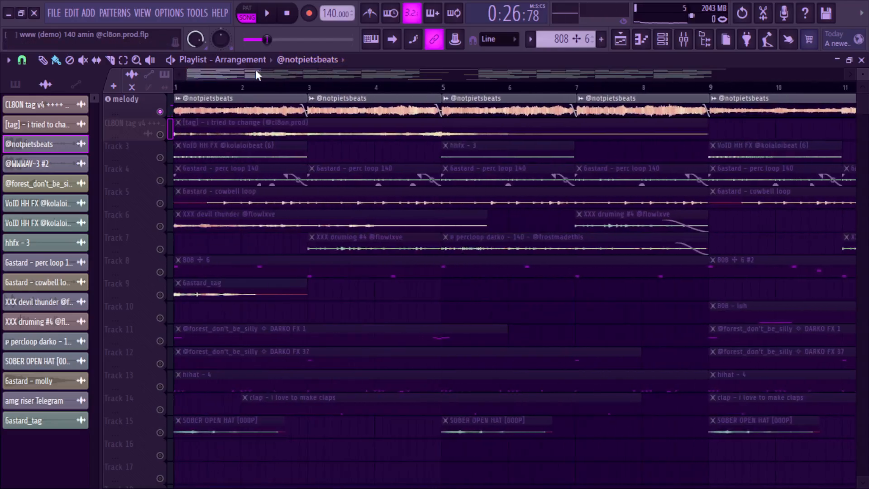
click(161, 159)
double_click(194, 150)
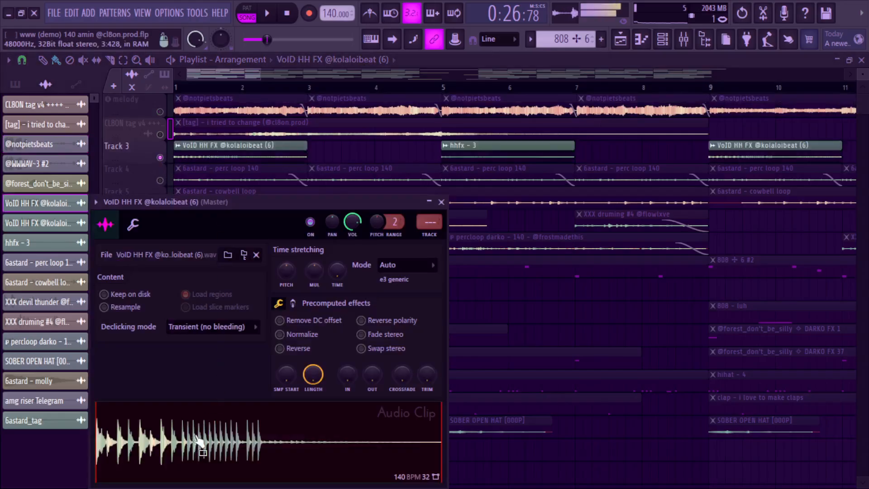
click(441, 201)
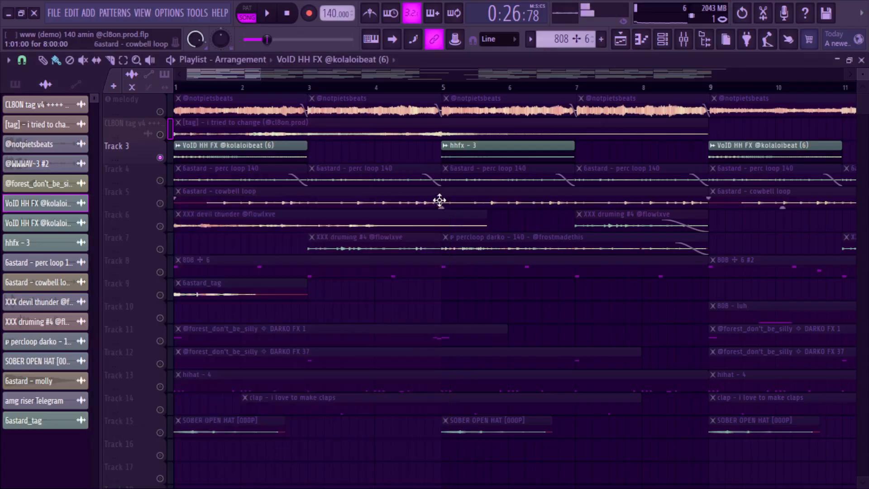
- Enable Track 4 alongside Track 3 and inspect the 6astard - perc loop 140 sample settings
click(159, 180)
double_click(195, 177)
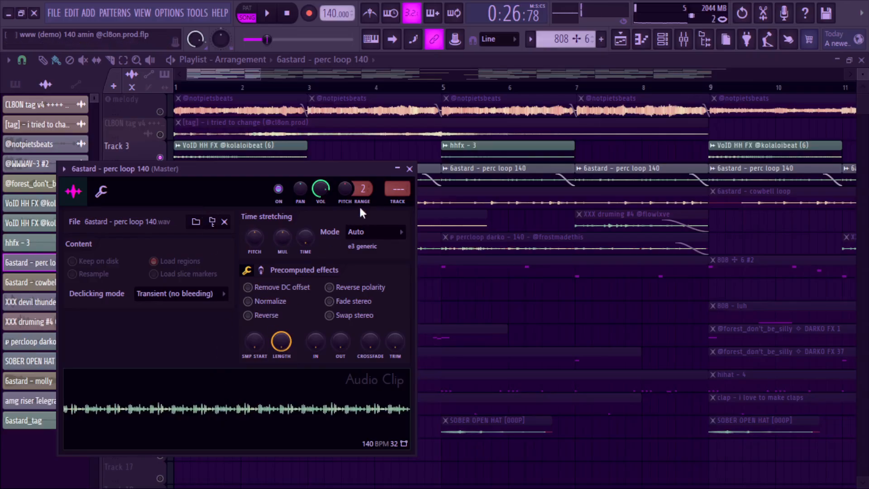
click(410, 168)
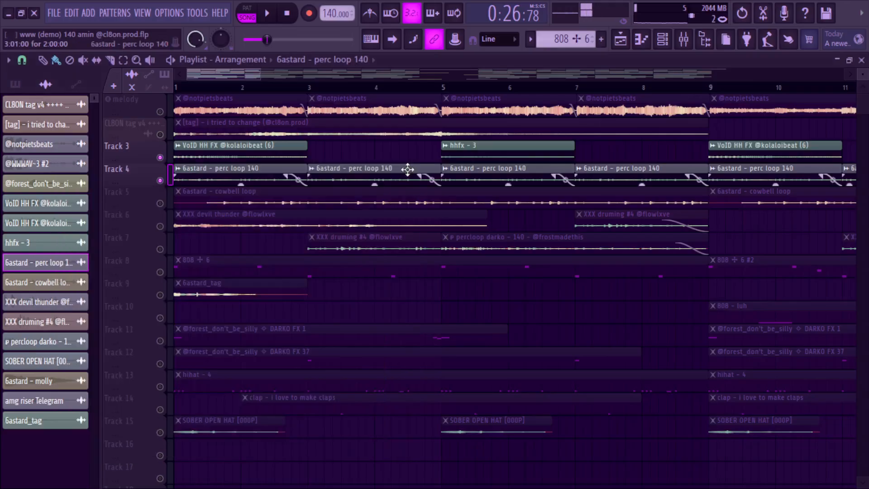
- Enable Track 5 and inspect the volume and time-stretching settings of the 6astard - cowbell loop sample
click(288, 14)
click(160, 203)
click(213, 200)
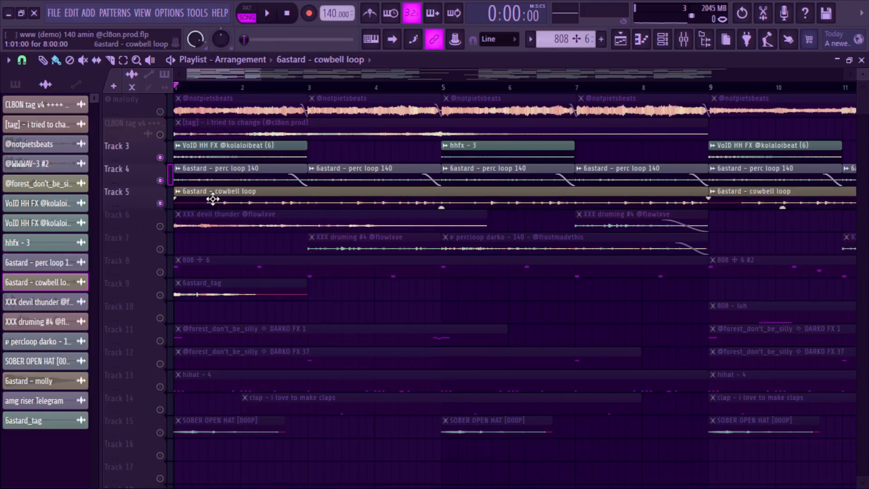
double_click(218, 203)
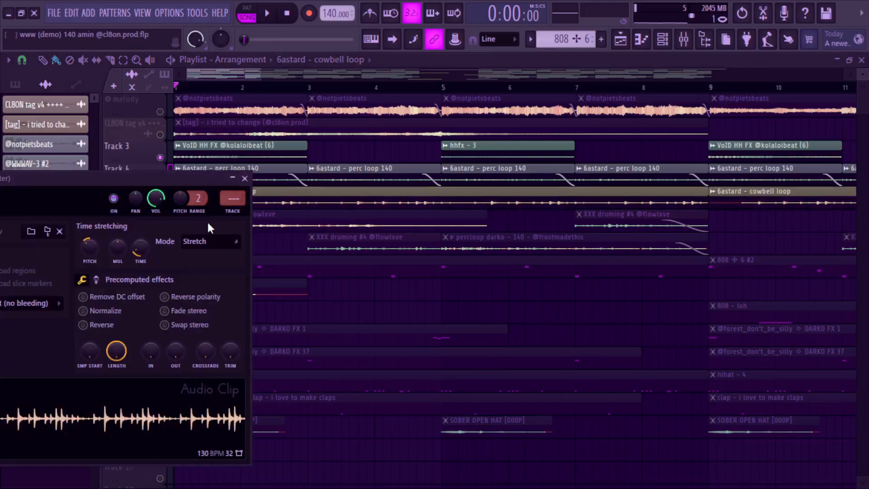
drag(181, 180, 532, 178)
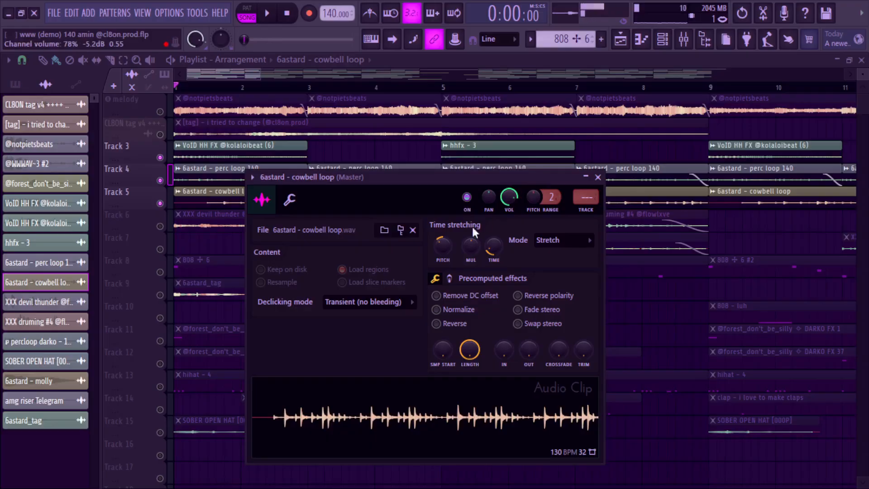
click(598, 177)
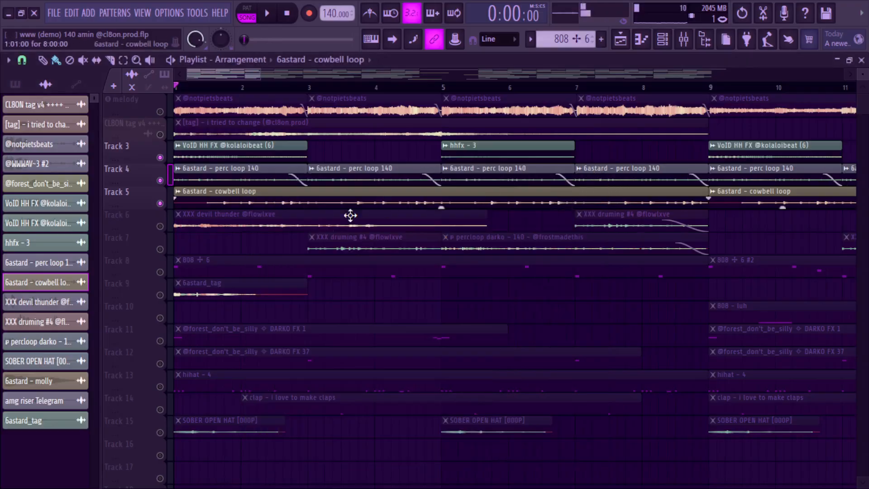
right_click(160, 226)
double_click(197, 223)
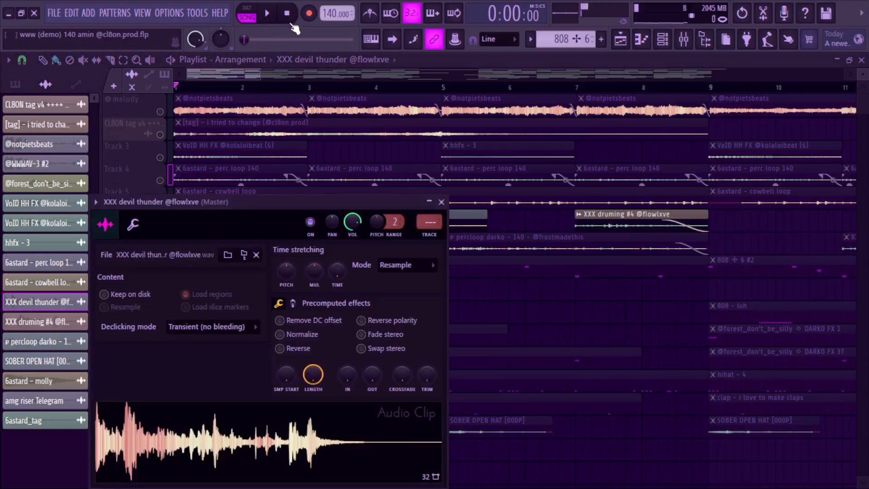
click(441, 202)
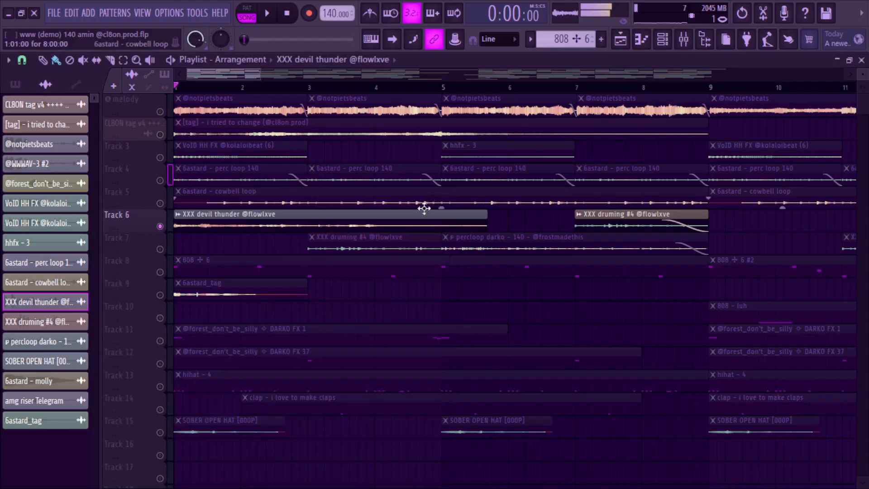
right_click(164, 250)
double_click(345, 247)
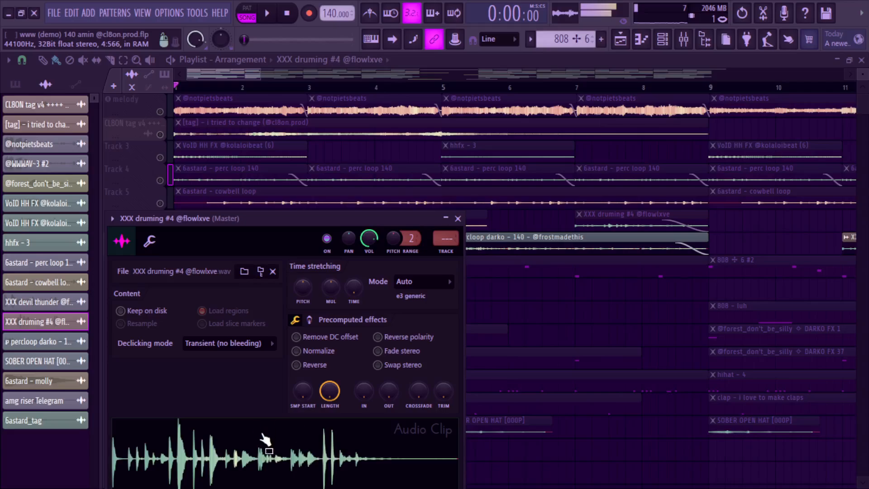
double_click(520, 249)
key(space)
key(space)
key(space)
key(space)
click(312, 440)
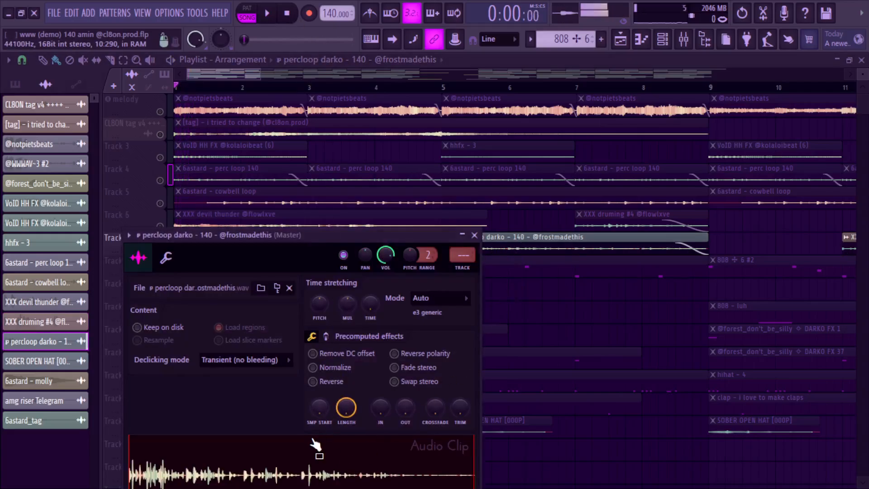
click(474, 235)
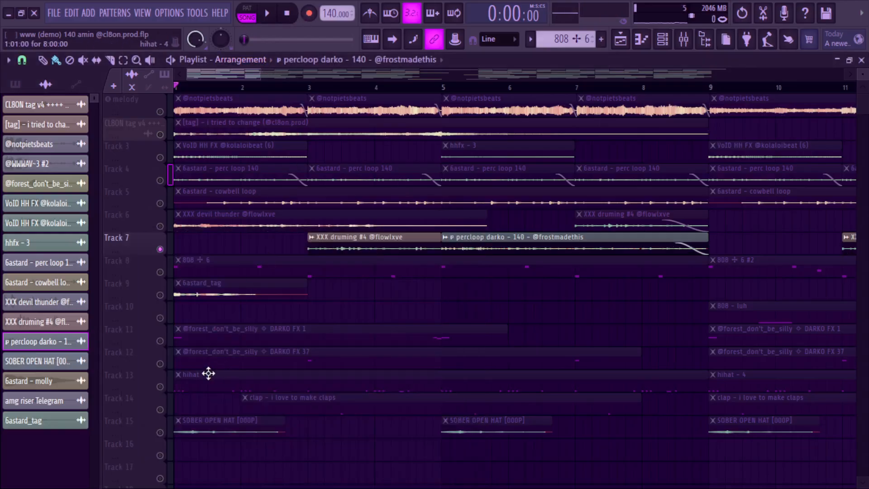
scroll(200, 348, down, 3)
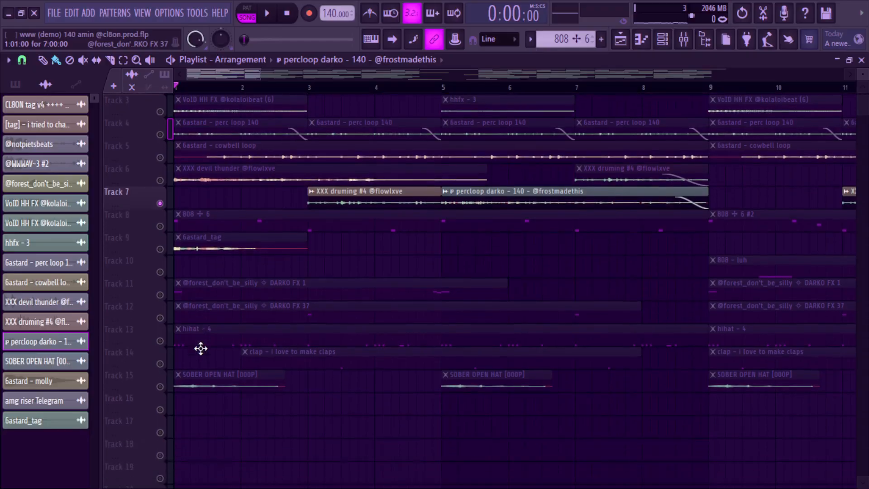
- Enable Tracks 3 to 7 in the playlist and play all the percussion loops together
scroll(205, 347, up, 3)
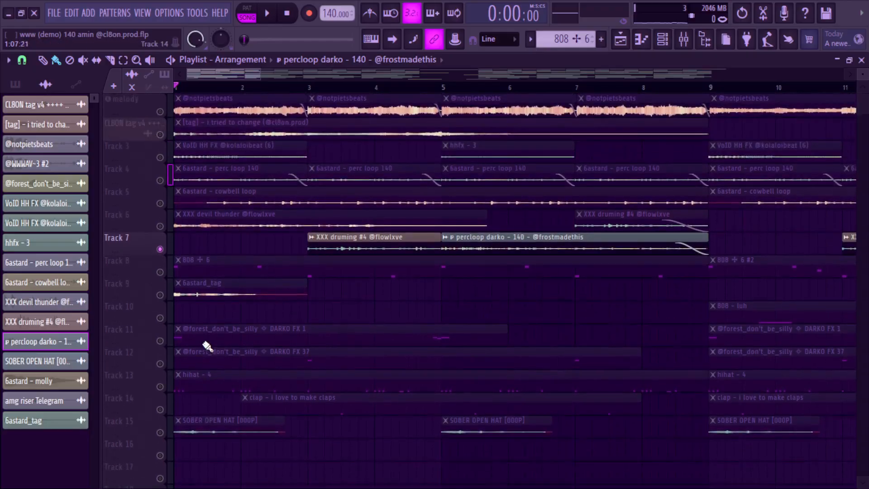
drag(161, 226, 162, 162)
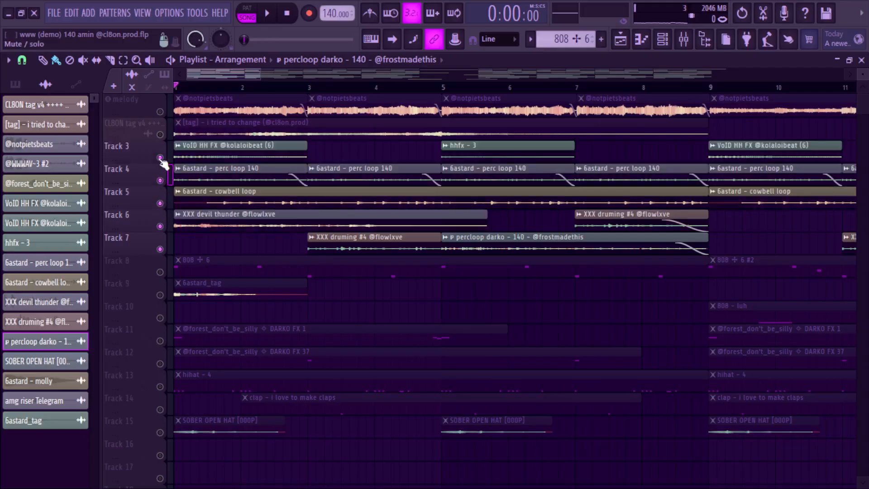
key(space)
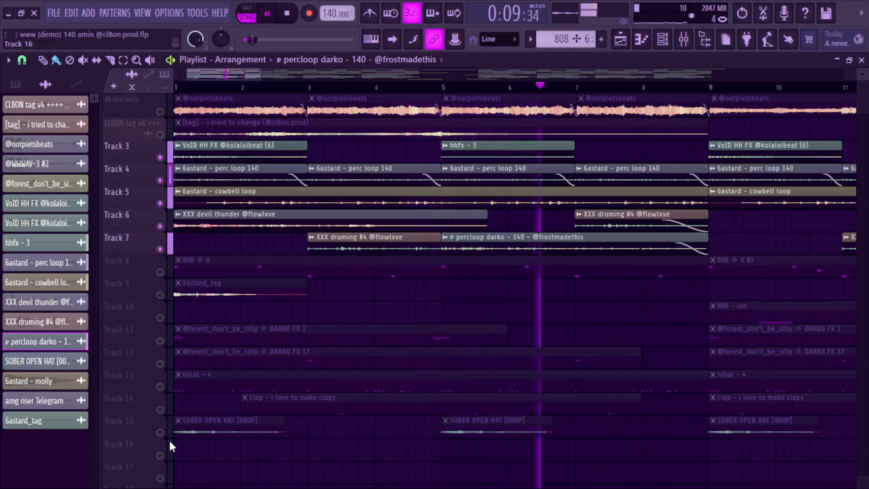
scroll(180, 221, down, 1)
scroll(181, 221, up, 1)
key(space)
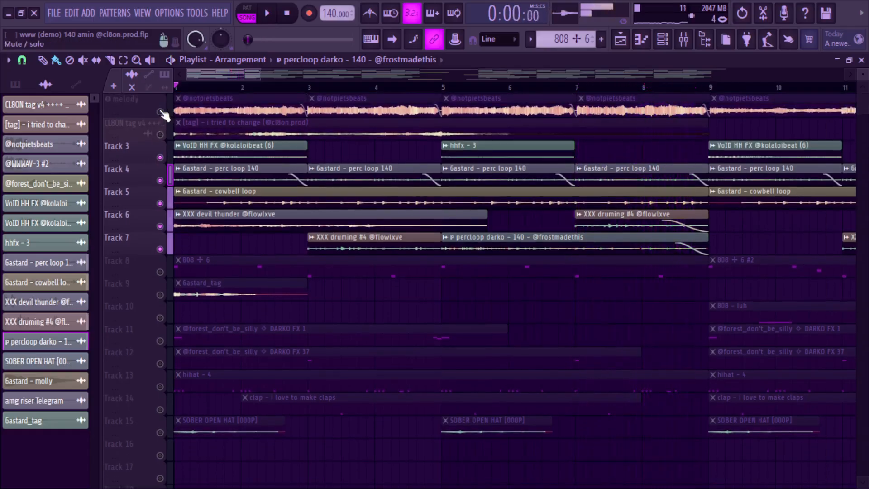
click(160, 111)
key(space)
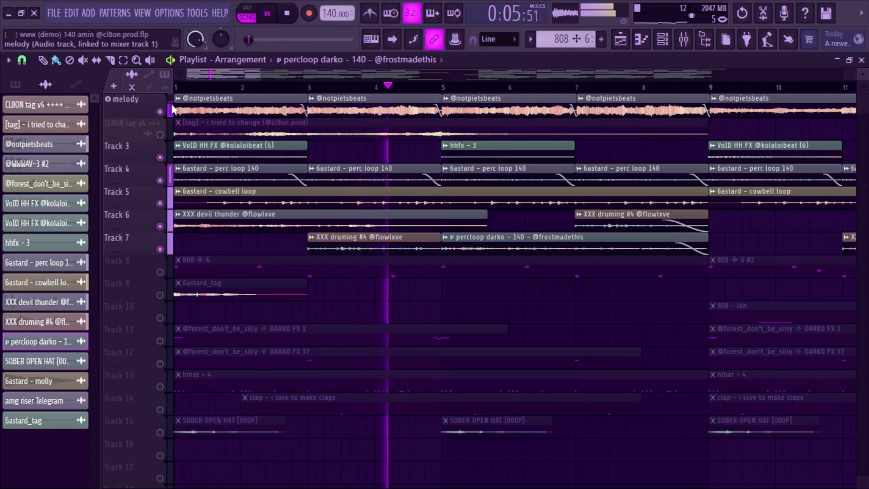
key(space)
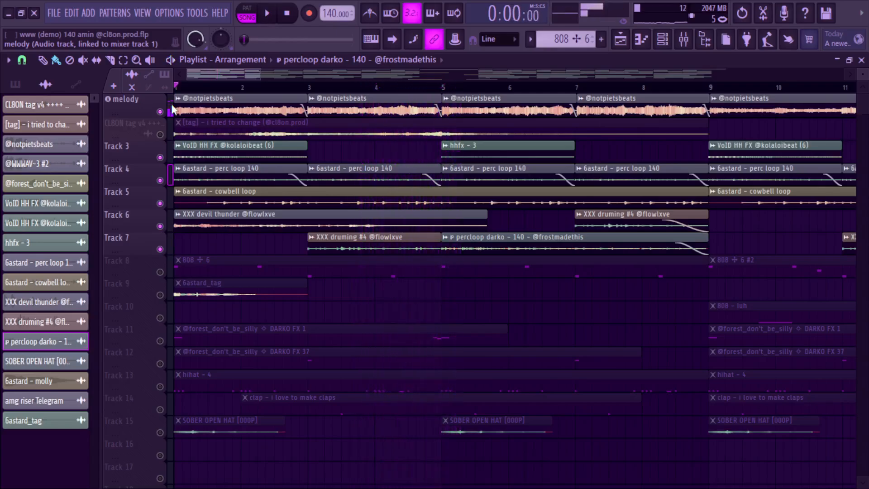
click(179, 110)
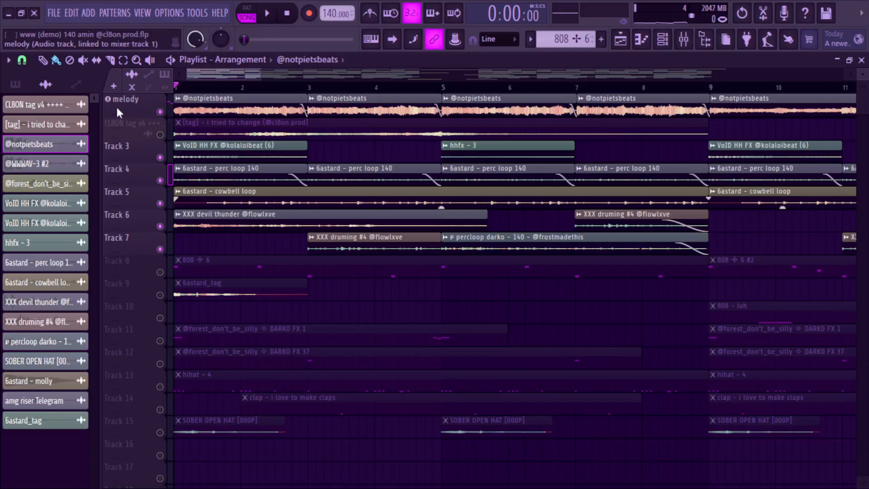
- Examine the full note layout of the 808 ÷ 6 pattern in the piano roll and play it
click(234, 267)
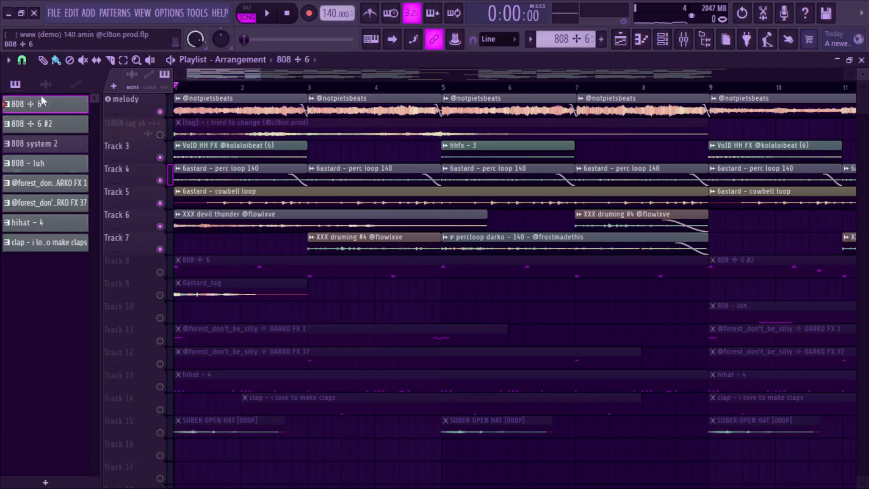
double_click(45, 111)
scroll(511, 217, down, 8)
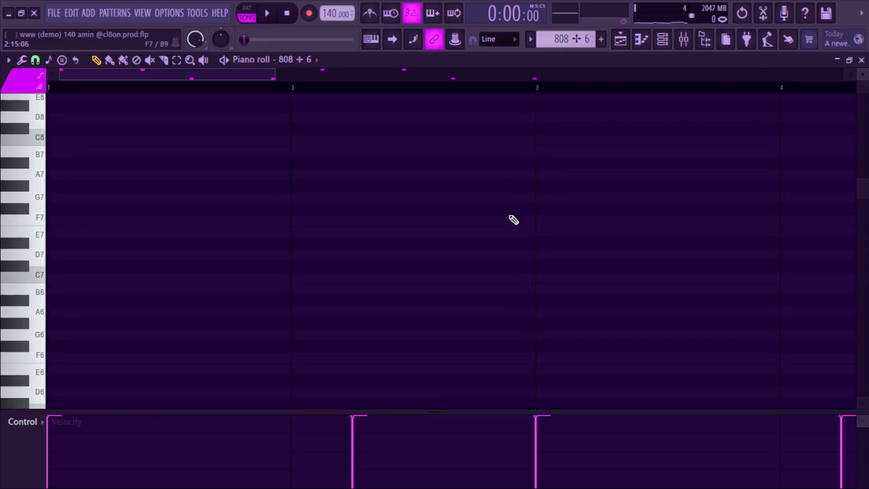
drag(272, 80, 547, 133)
scroll(561, 140, up, 3)
drag(542, 79, 613, 75)
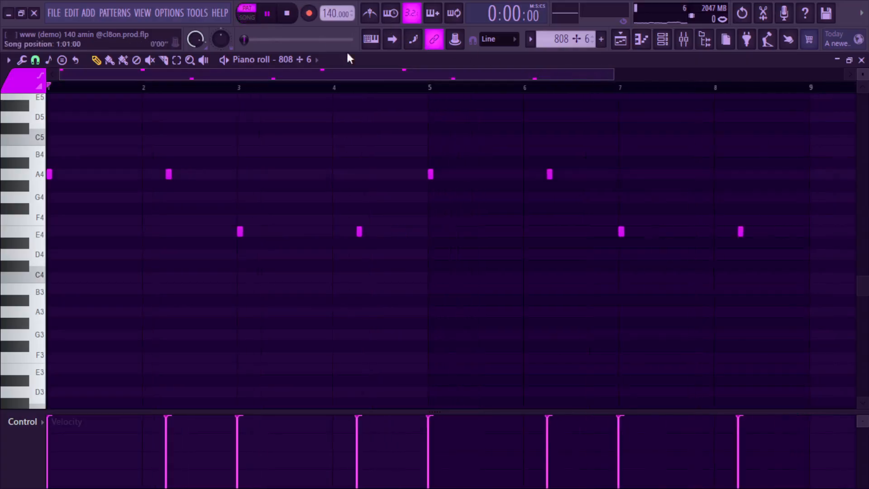
key(space)
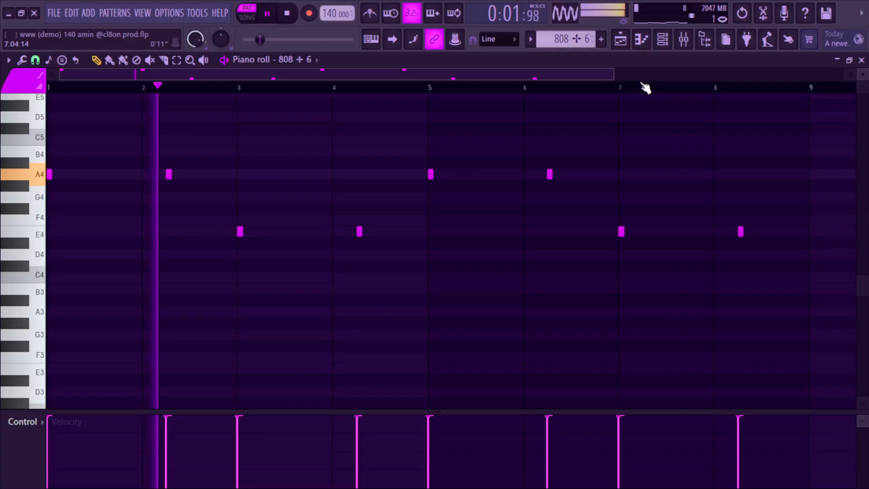
- Check the 808 ÷ 6 channel in the mixer during playback, return to its piano roll and stop the pattern
click(687, 50)
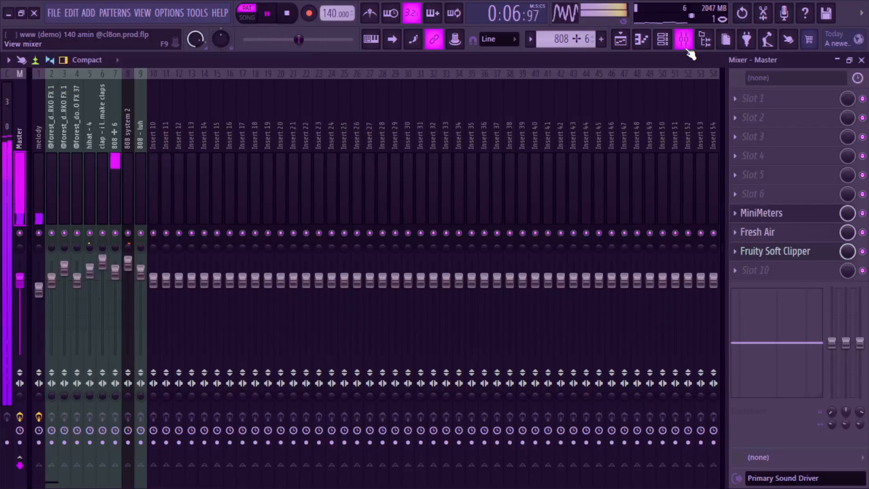
click(116, 194)
click(626, 46)
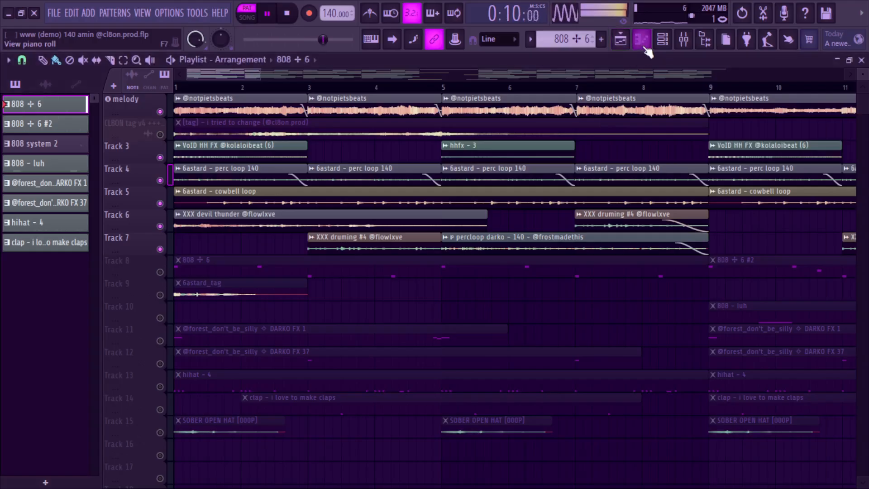
click(642, 46)
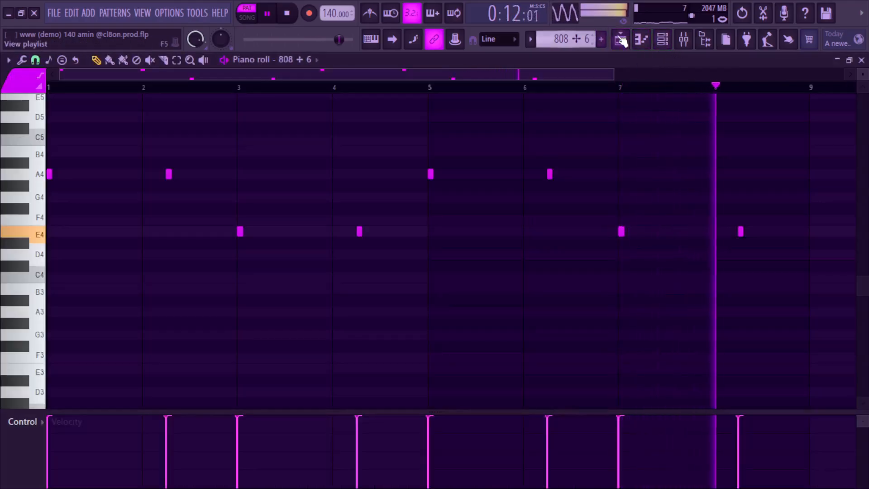
key(space)
- Open the 808 ÷ 6 #2 pattern from the playlist and preview its notes in the piano roll
click(622, 40)
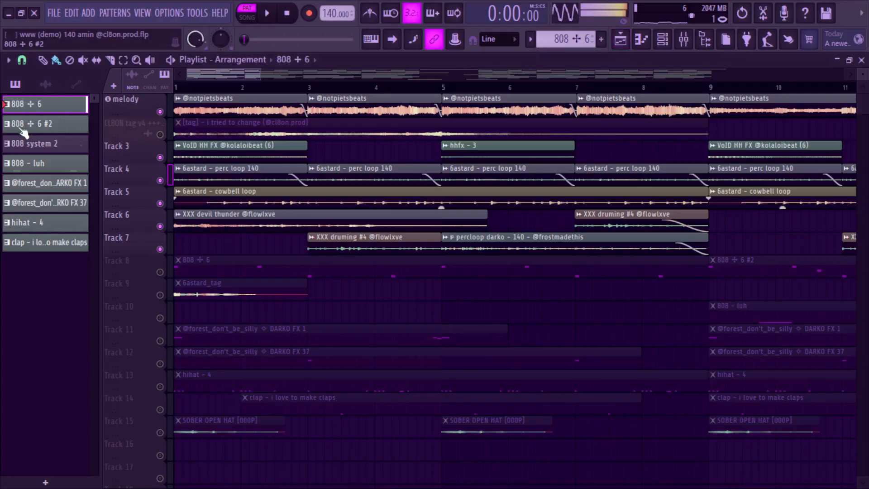
double_click(23, 131)
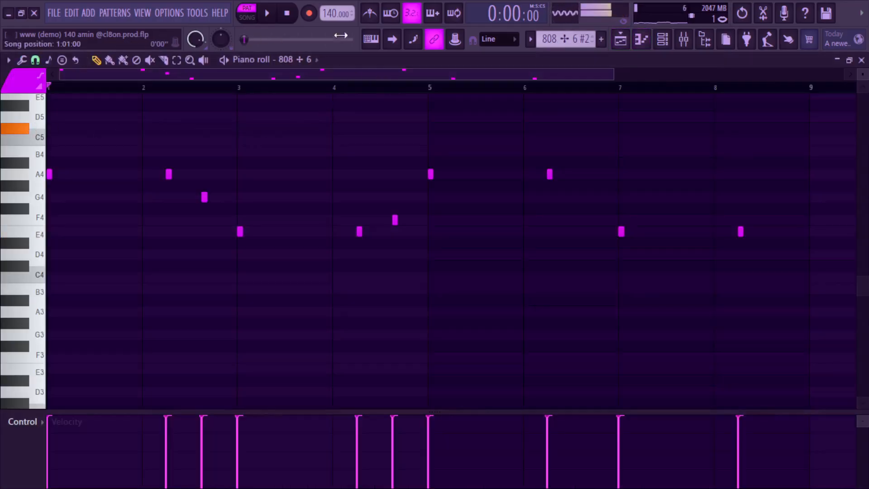
key(space)
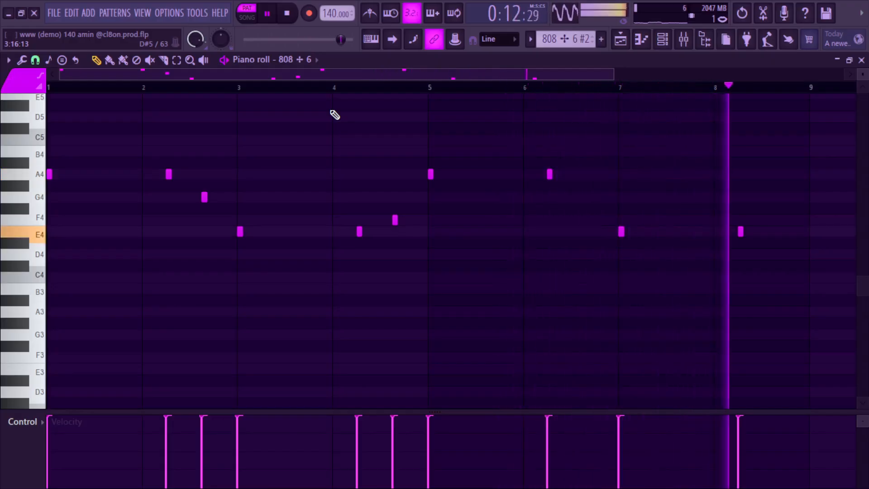
key(space)
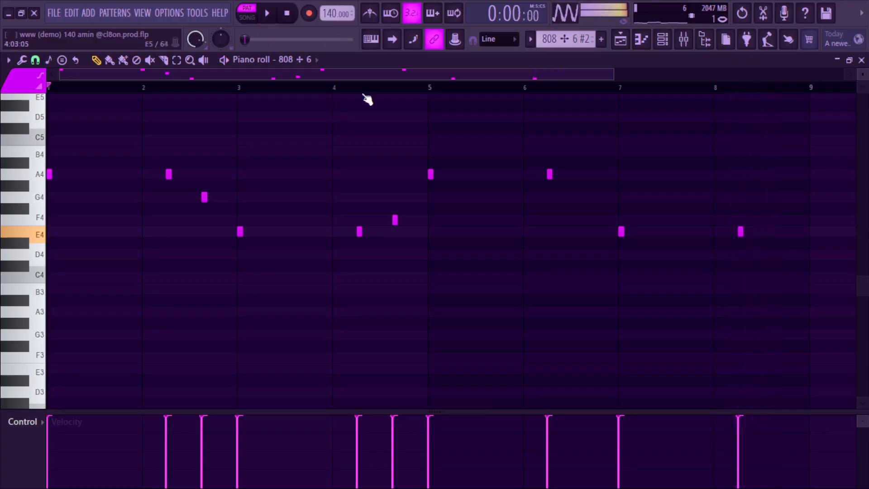
- Switch to the 808 system 2 pattern, examine its notes and preview them from bars 3 and 7
click(531, 41)
click(571, 79)
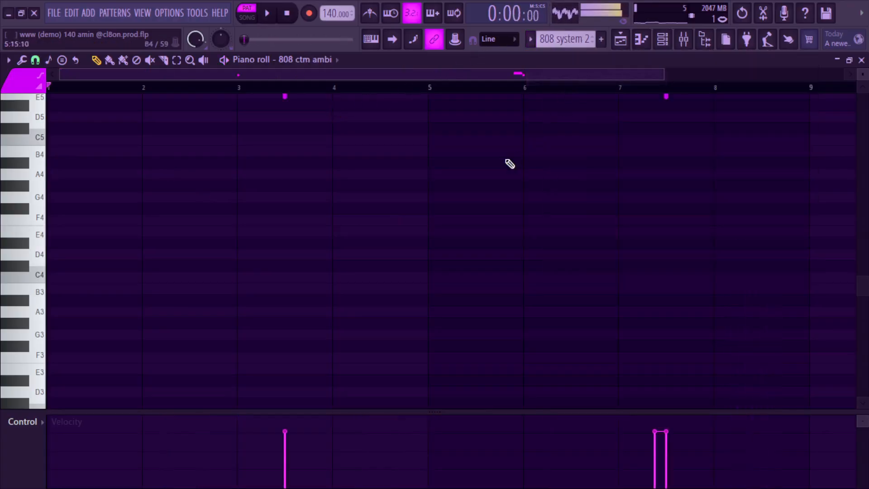
scroll(500, 165, up, 6)
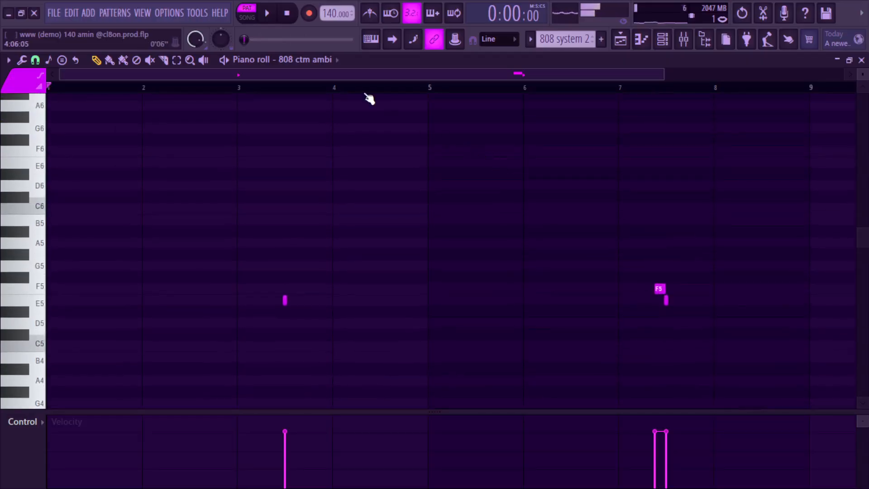
scroll(561, 140, up, 1)
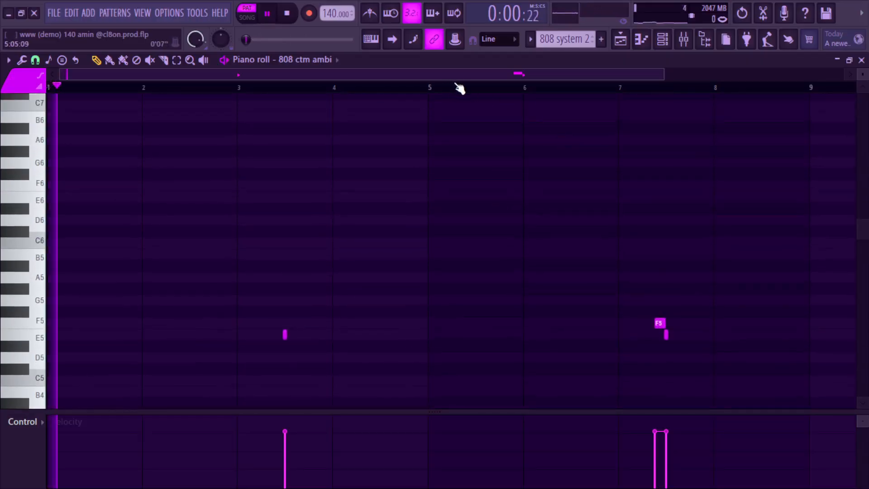
click(238, 86)
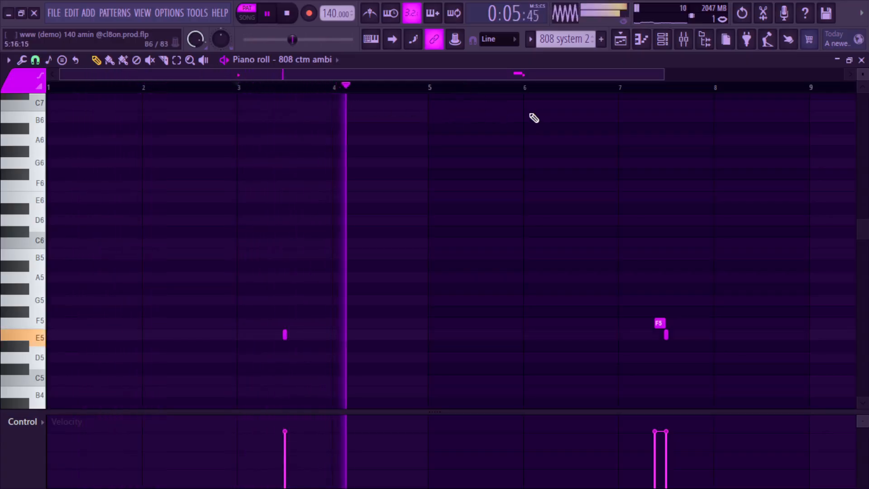
click(617, 88)
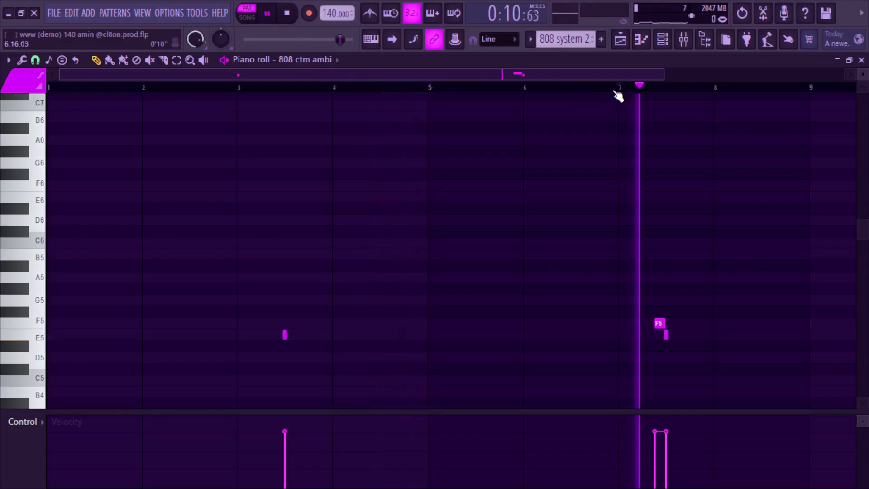
drag(664, 75, 792, 76)
key(space)
scroll(633, 285, down, 4)
scroll(602, 285, up, 2)
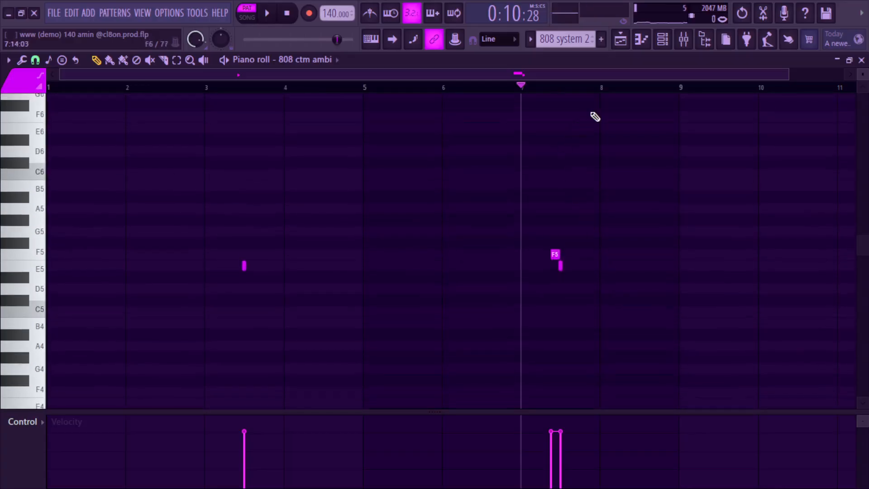
- Switch the piano roll to the 808 - luh pattern and play it
click(528, 40)
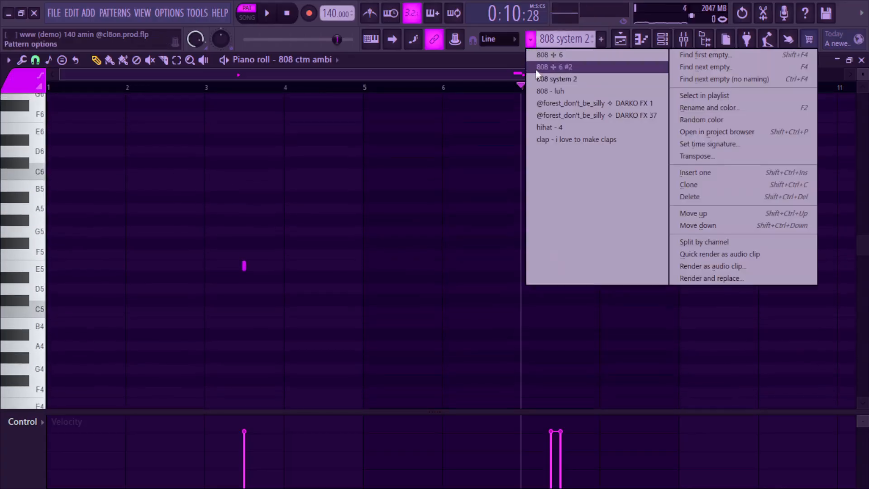
click(555, 93)
key(space)
- Set the piano roll snap to 1/2 beat and play the 808 - luh pattern from just before its second note
click(35, 60)
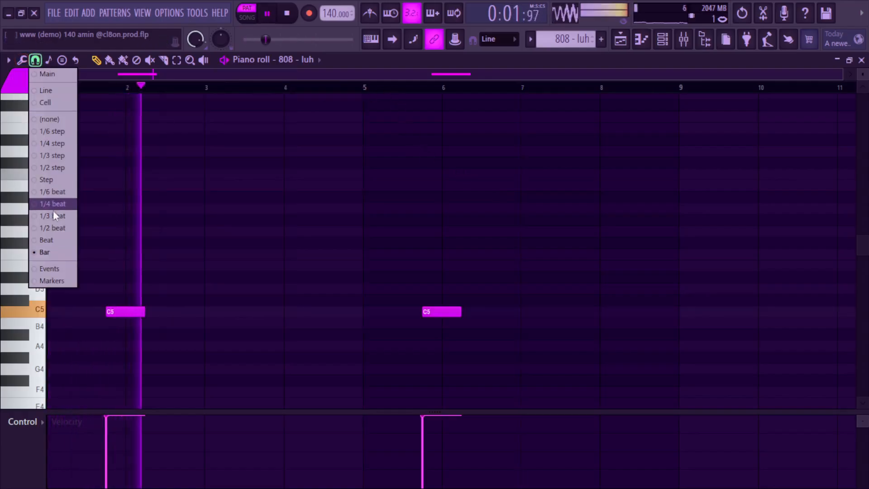
click(53, 223)
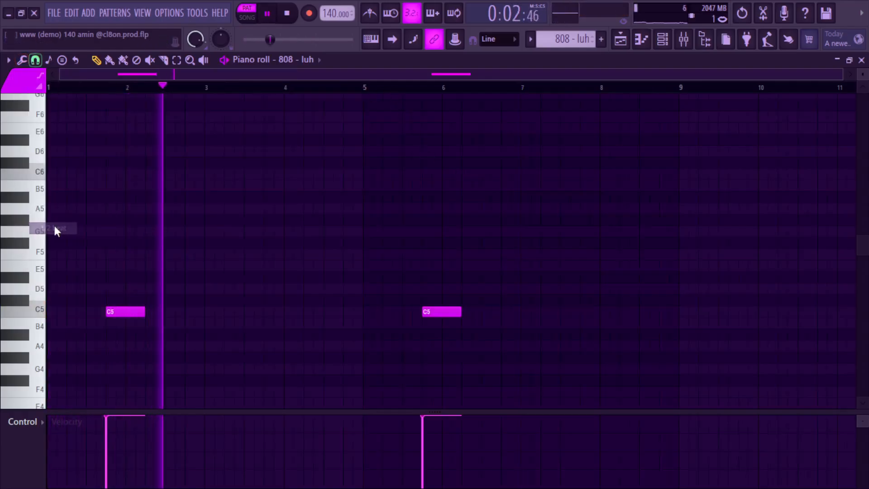
click(412, 88)
key(space)
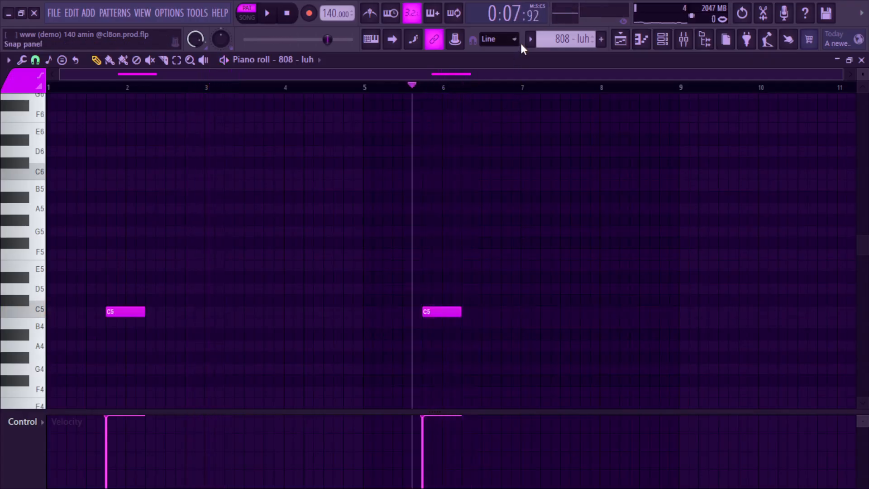
- Return to the playlist, leave only Tracks 8 and 10 audible, and play both 808 patterns from bar 9
click(528, 41)
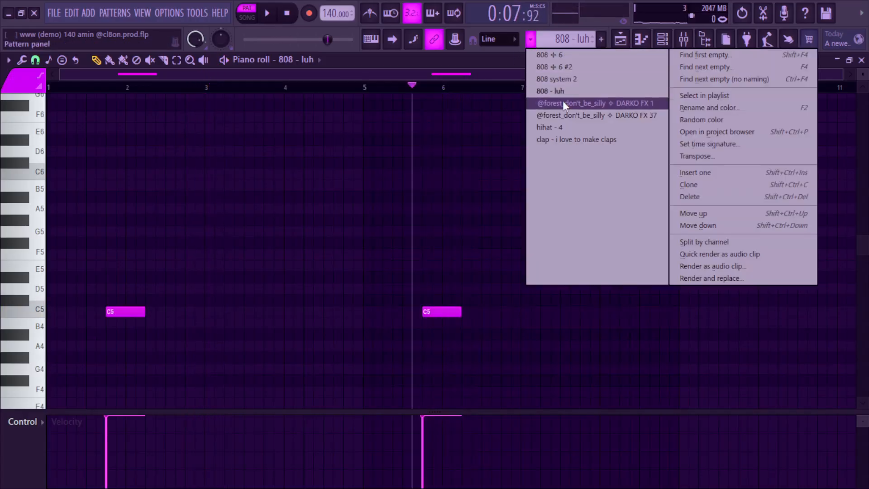
click(621, 43)
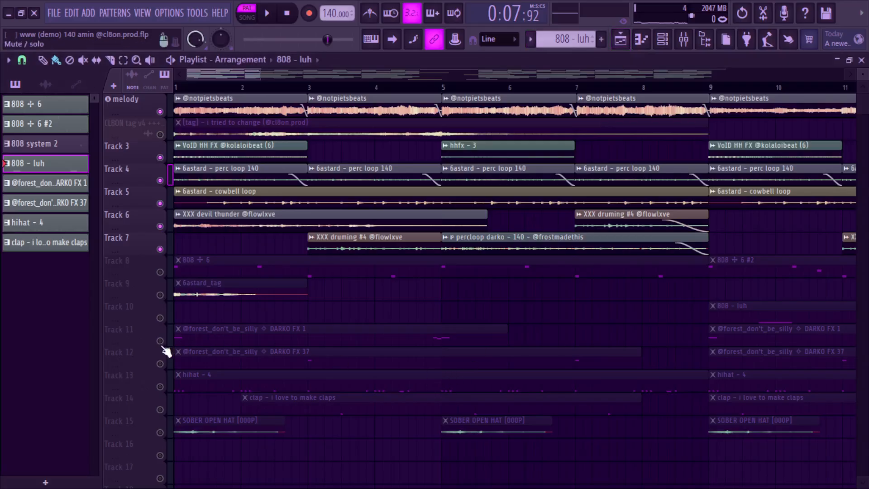
drag(224, 67, 296, 81)
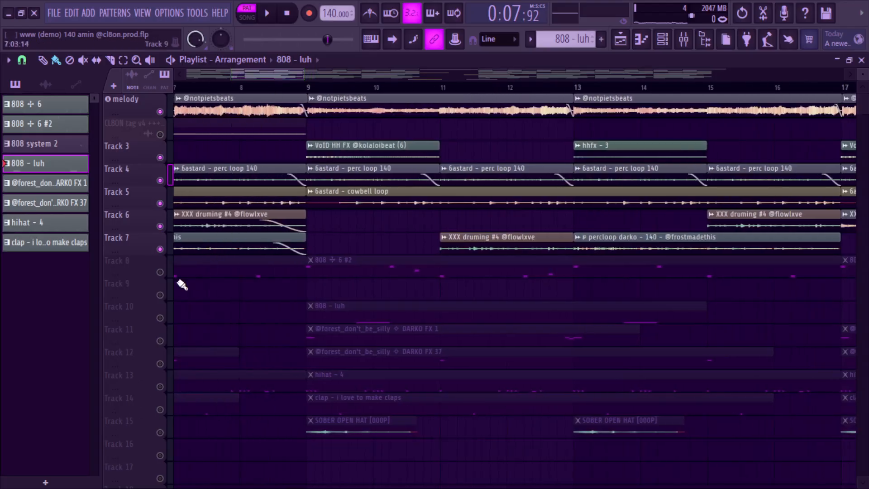
click(160, 317)
right_click(159, 272)
click(161, 317)
click(160, 318)
click(160, 317)
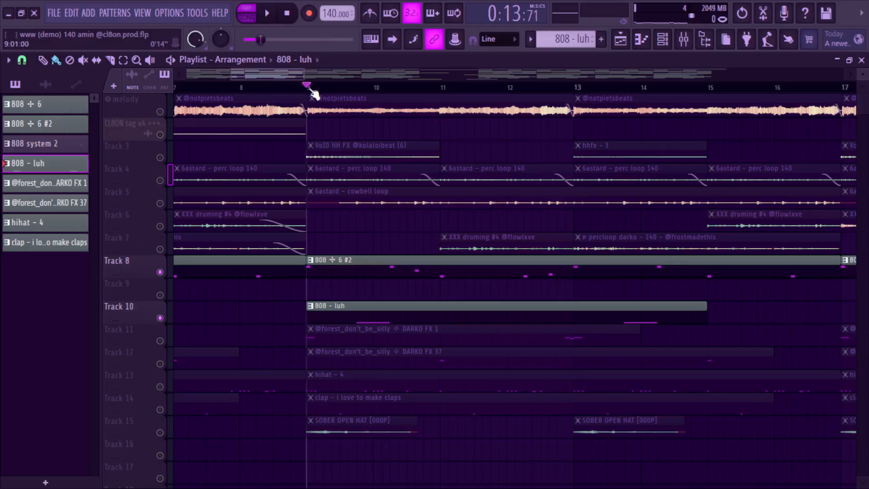
key(space)
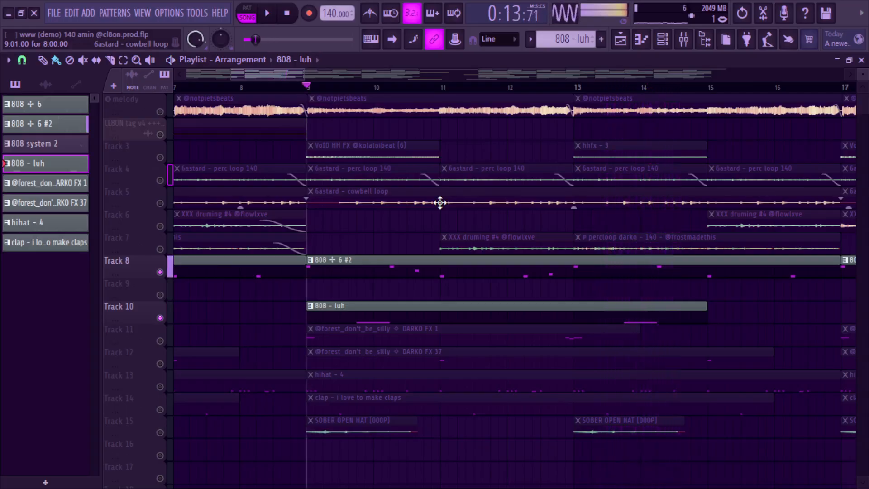
- Enable Track 9 and preview 808 system 2 with the other 808 patterns in the section starting at bar 25
drag(271, 75, 370, 86)
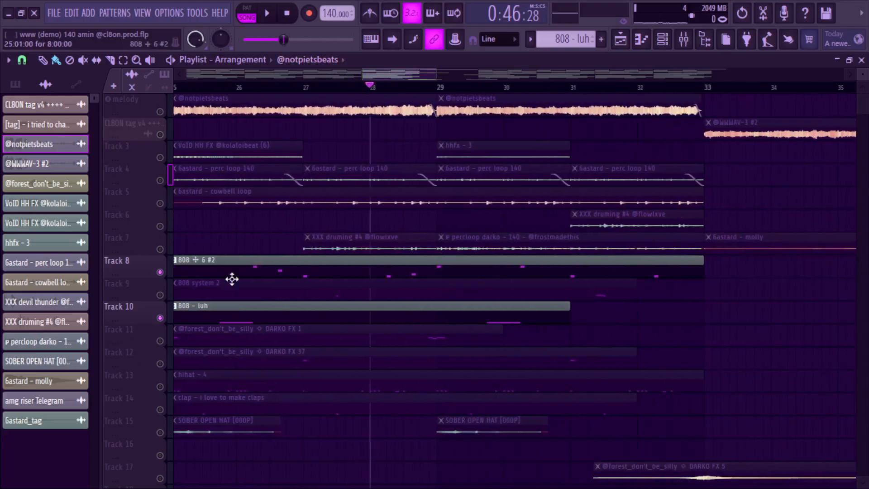
click(161, 295)
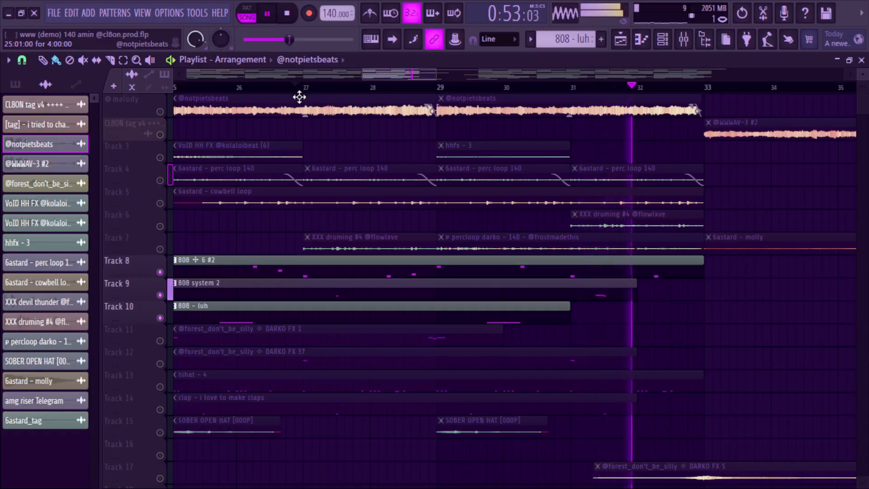
- Open the DARKO FX 1 pattern from Track 11 in the piano roll and preview it in pattern mode, including the notes around bar 5
drag(393, 76, 248, 74)
key(space)
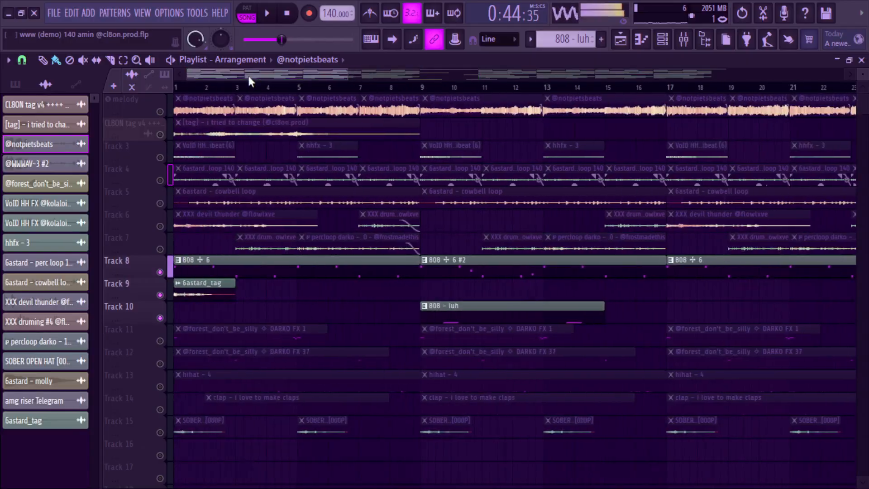
click(205, 326)
double_click(90, 186)
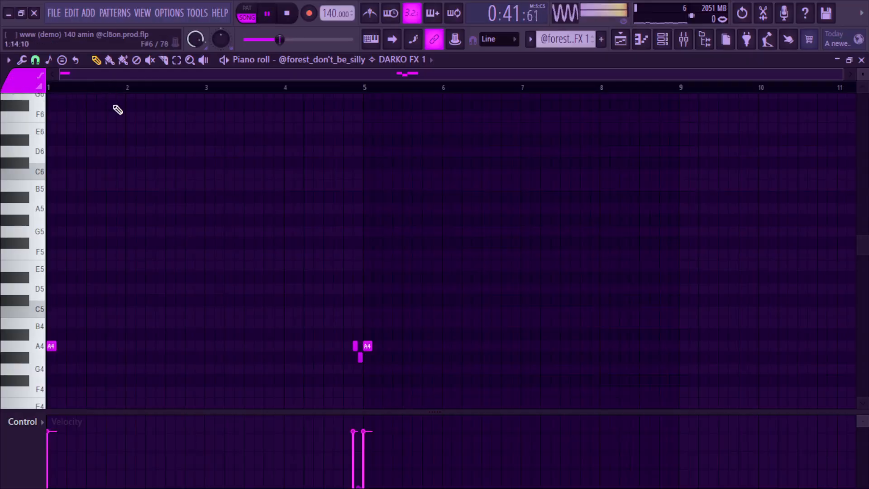
click(246, 14)
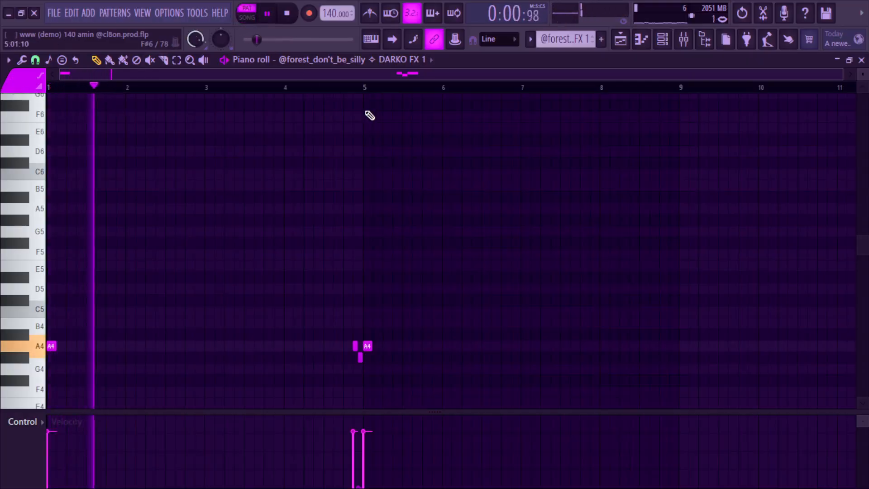
click(343, 89)
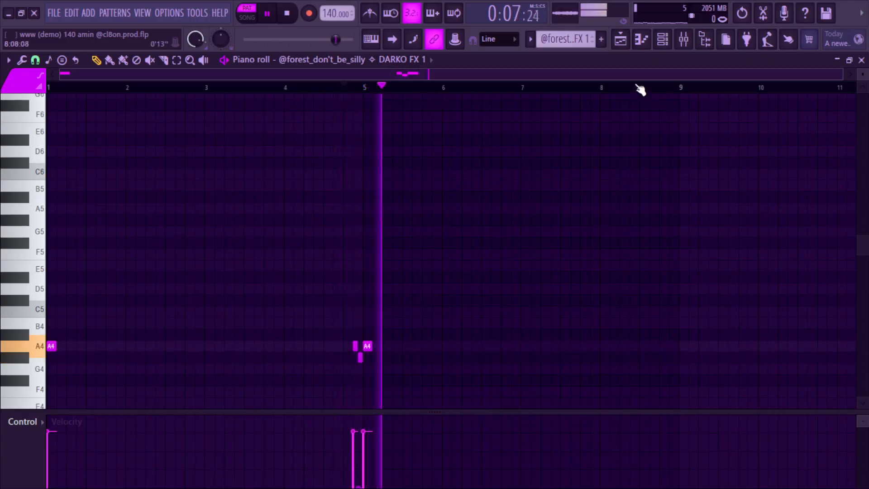
key(space)
- Switch the piano roll to the DARKO FX 37 pattern and preview its notes at bars 3 and 7
click(530, 40)
click(573, 113)
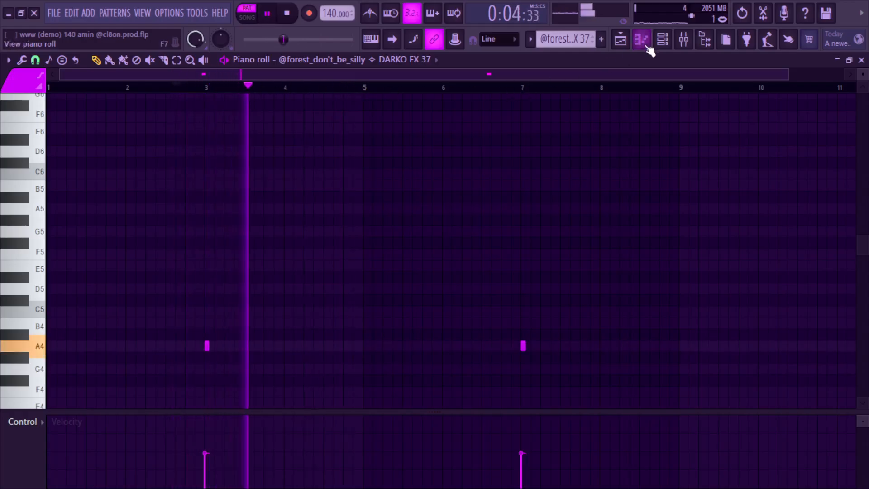
click(483, 88)
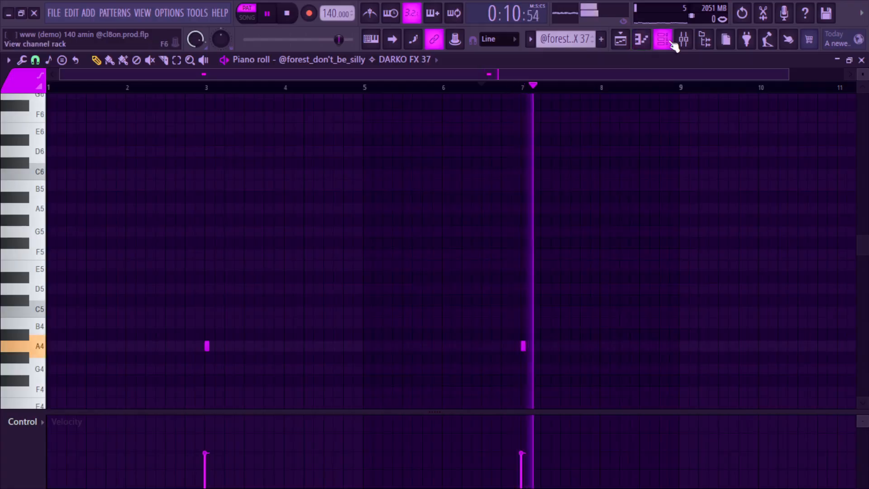
key(space)
- Switch the piano roll to the hihat - 4 pattern and play it through
click(426, 63)
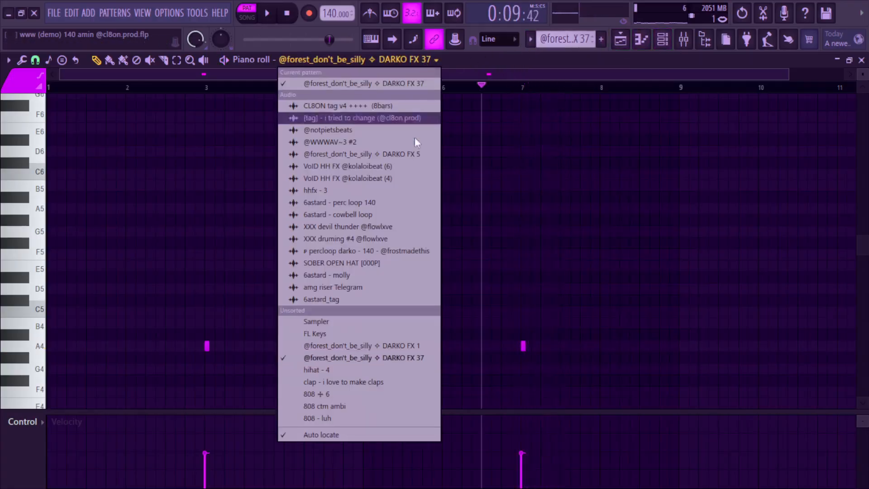
click(531, 39)
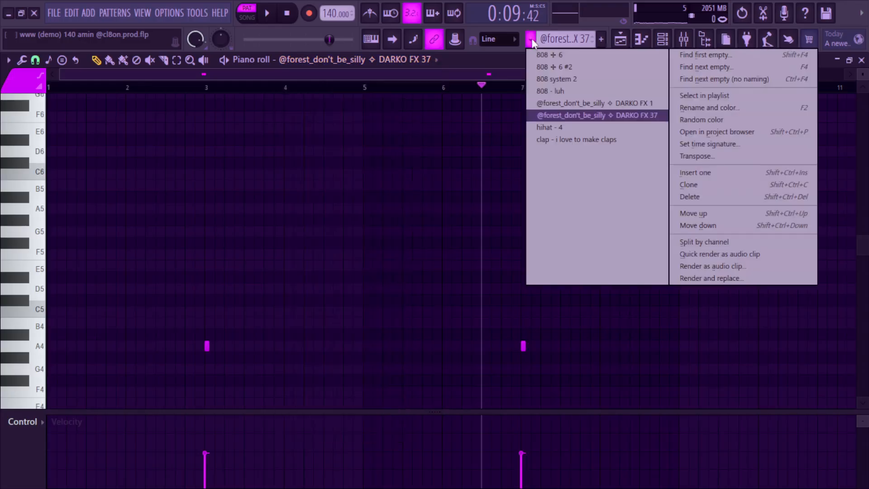
click(587, 129)
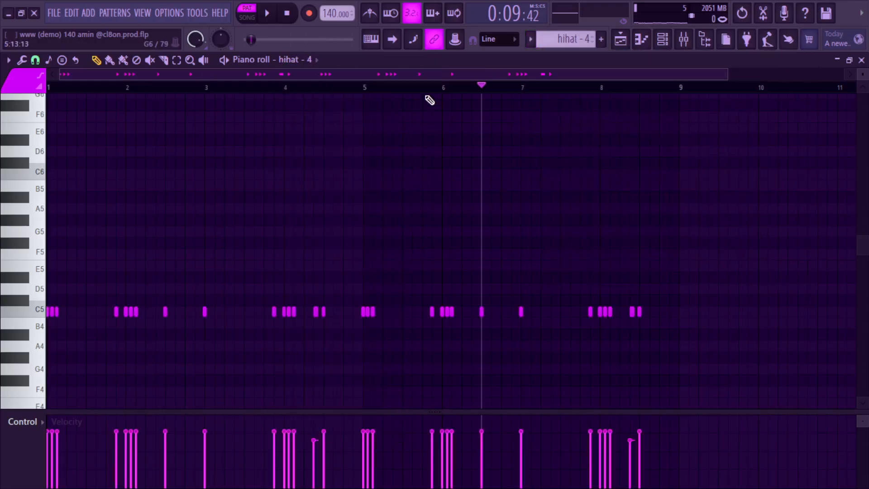
key(space)
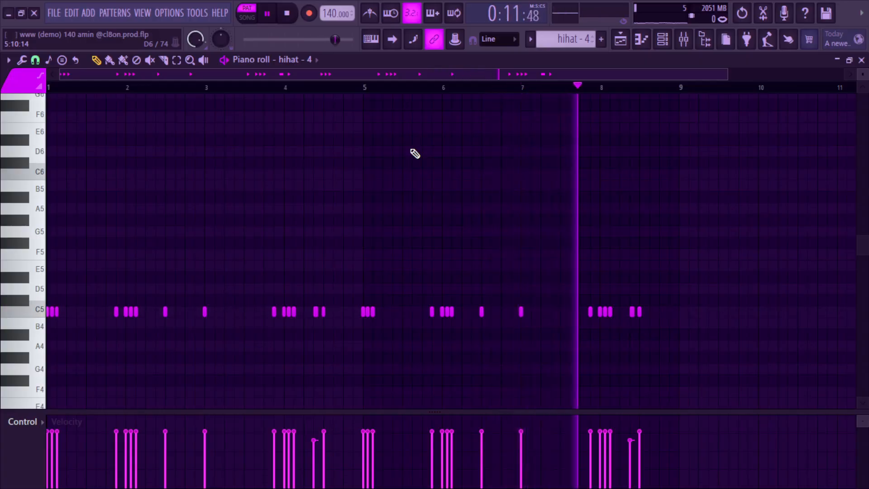
key(space)
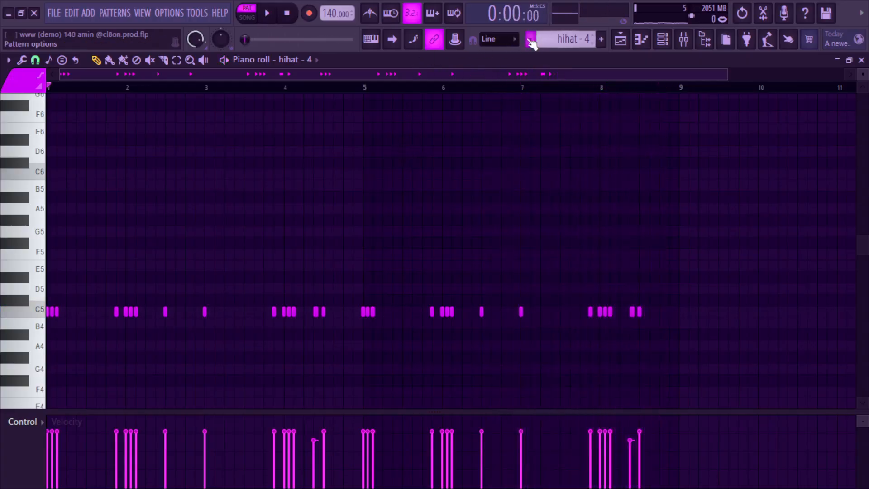
- Switch to the clap - i love to make claps pattern and preview it in the piano roll
click(530, 39)
click(560, 139)
key(space)
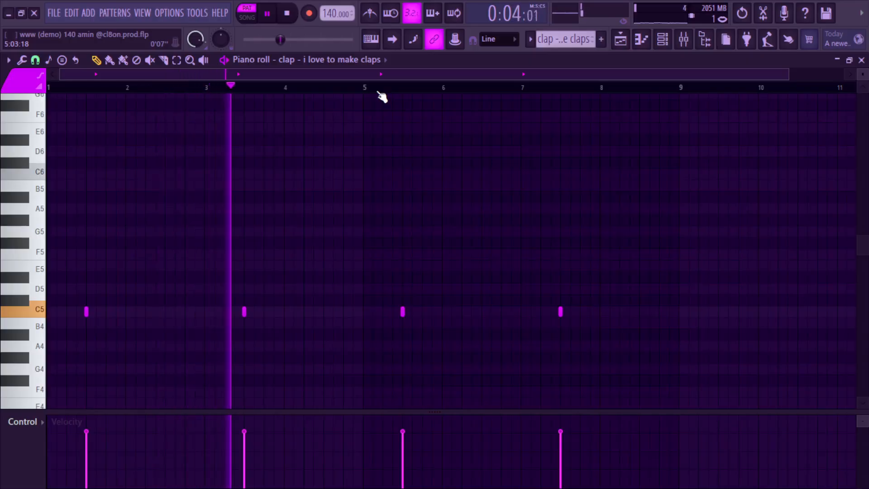
key(space)
- Return to the playlist, enable all tracks except melody, and play the arrangement from the start
click(621, 41)
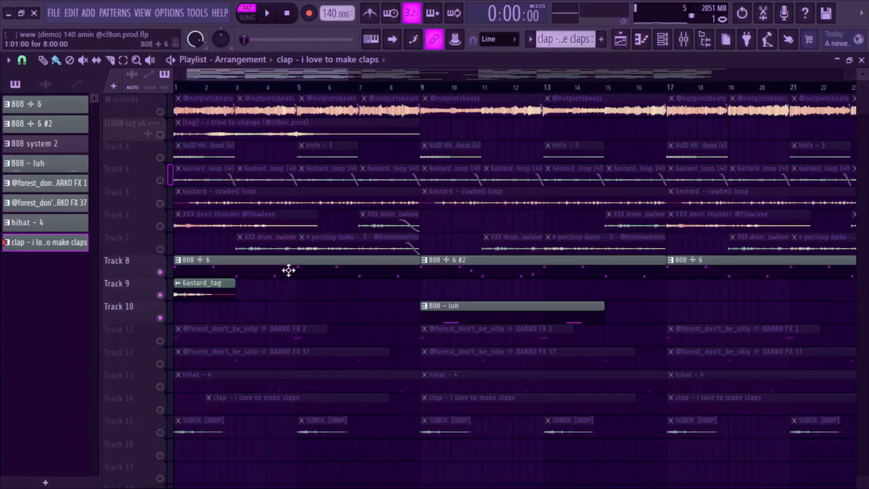
click(160, 341)
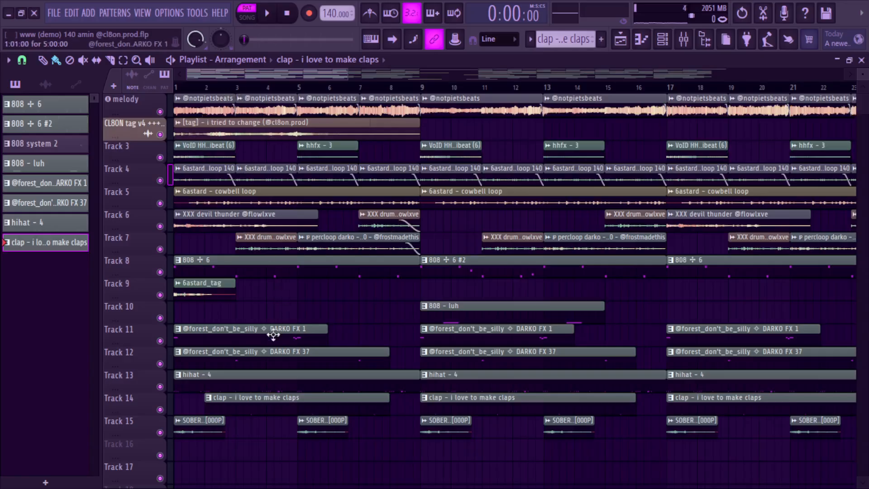
click(167, 112)
key(space)
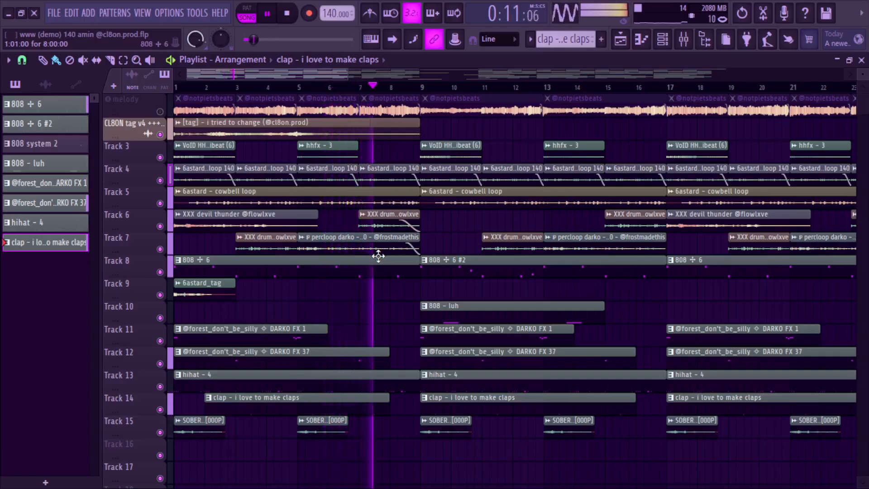
drag(359, 72, 442, 90)
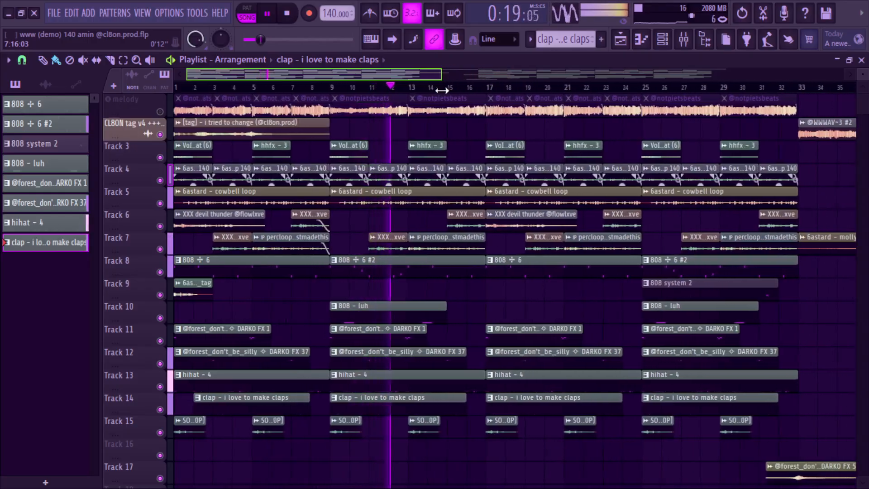
- Show the mixer and examine the effect chain on the melody insert
click(685, 43)
scroll(21, 165, right, 2)
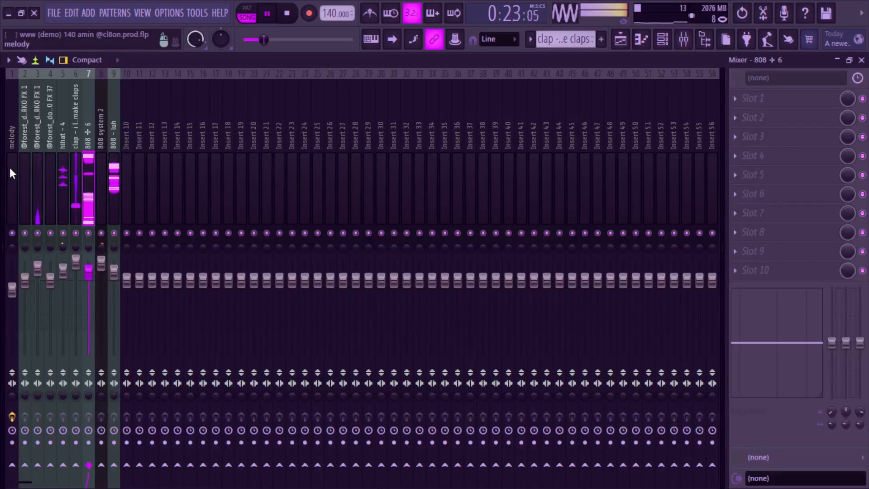
click(9, 165)
scroll(20, 175, left, 2)
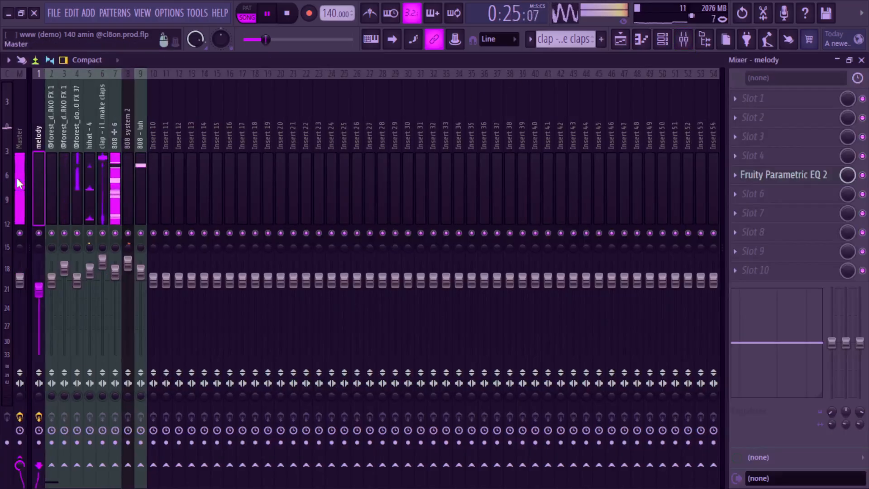
- Examine the Master channel's MiniMeters and Fresh Air effects, including the Fresh Air preset list
click(20, 175)
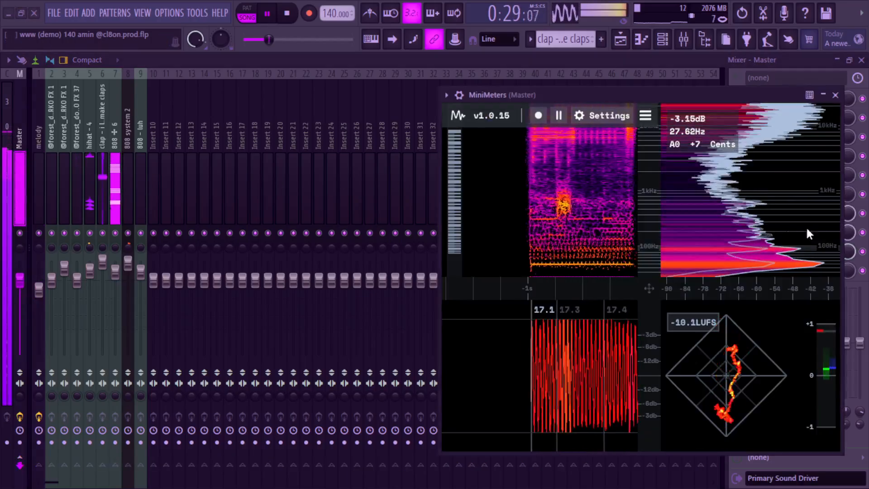
click(840, 88)
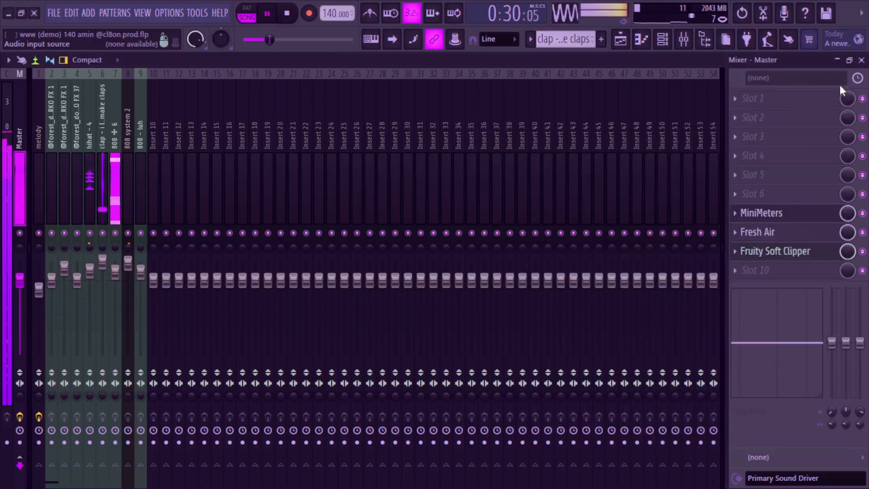
click(777, 234)
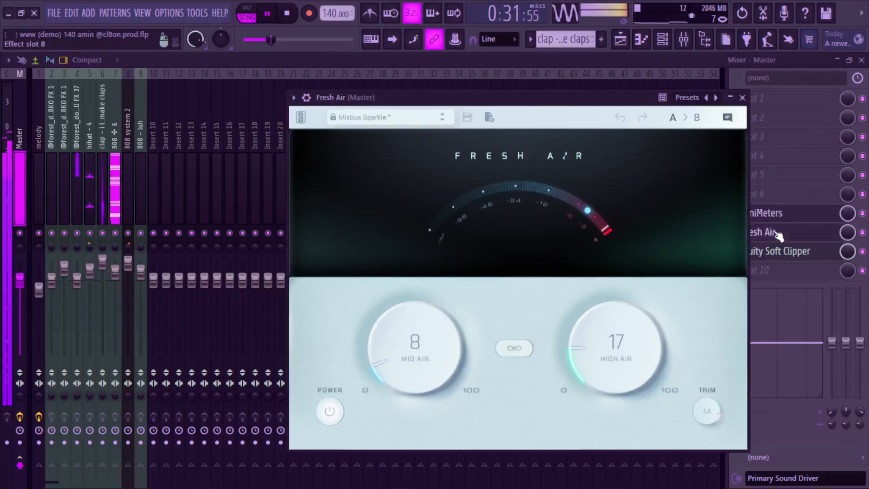
click(403, 119)
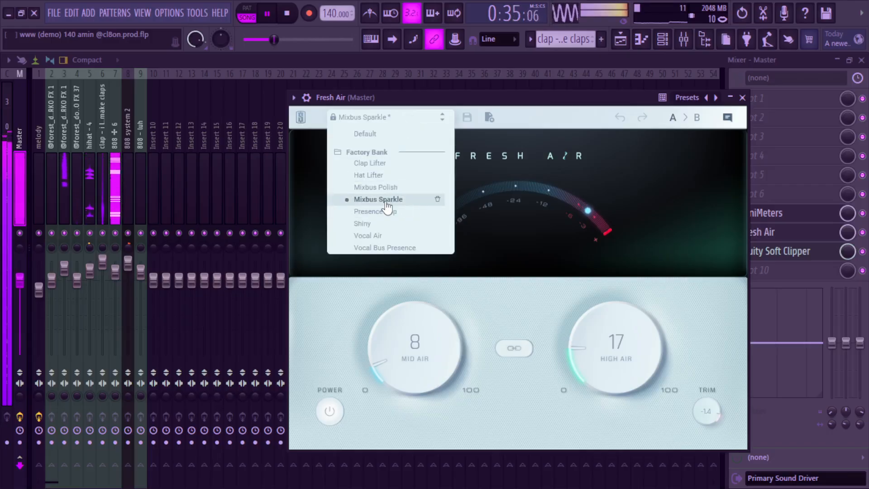
click(742, 98)
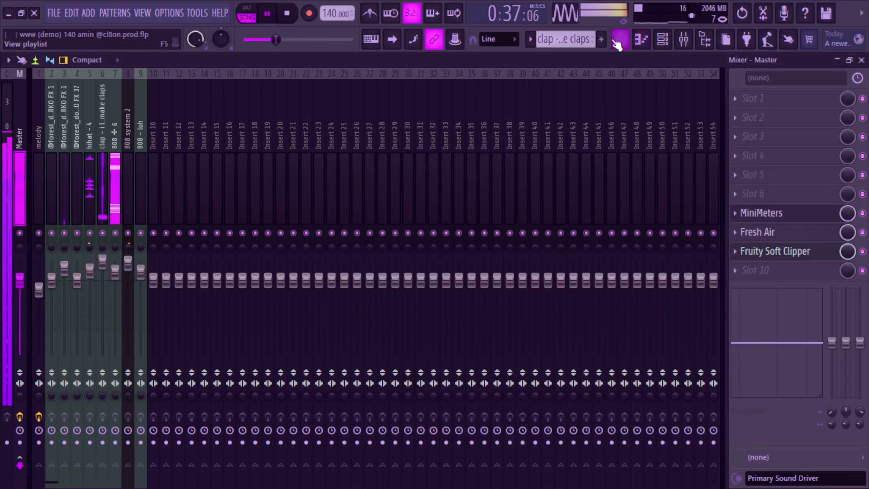
- Return to the playlist and fit the whole arrangement in view while the song plays
click(803, 253)
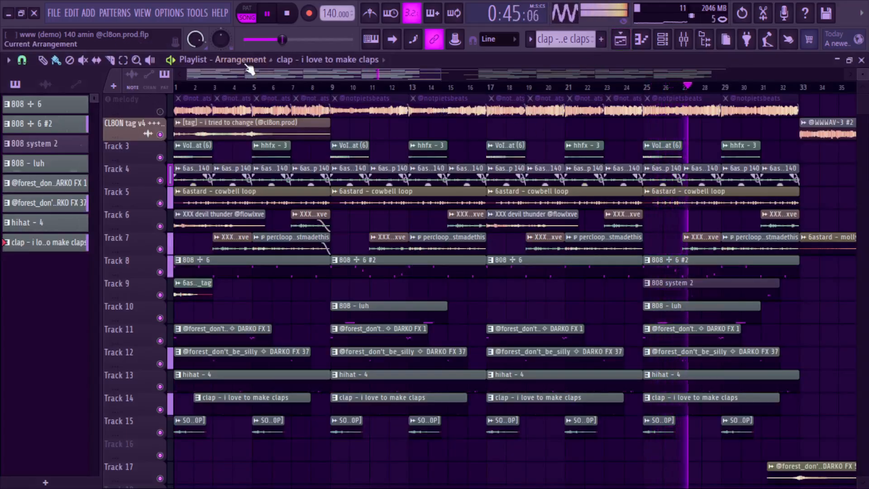
scroll(636, 71, down, 3)
drag(636, 71, 835, 72)
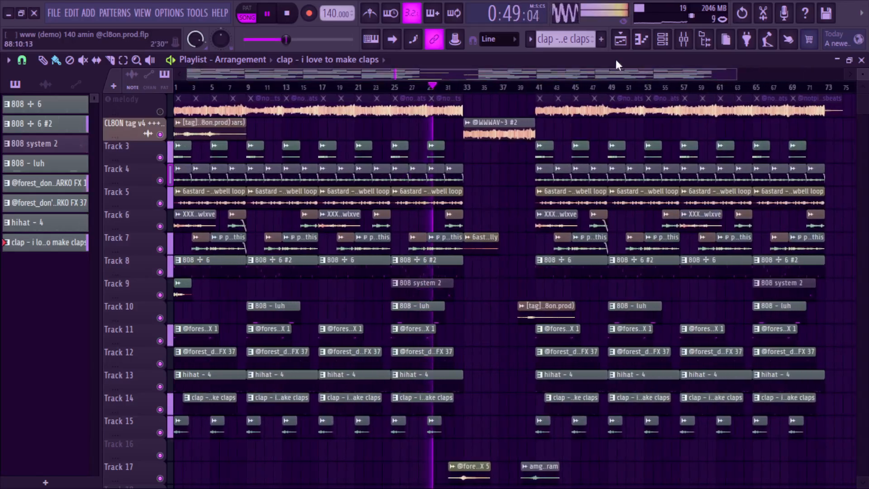
- Show the compact playlist over the mixer, stop playback, and enable both the melody and CL8ON tag tracks
key(F9)
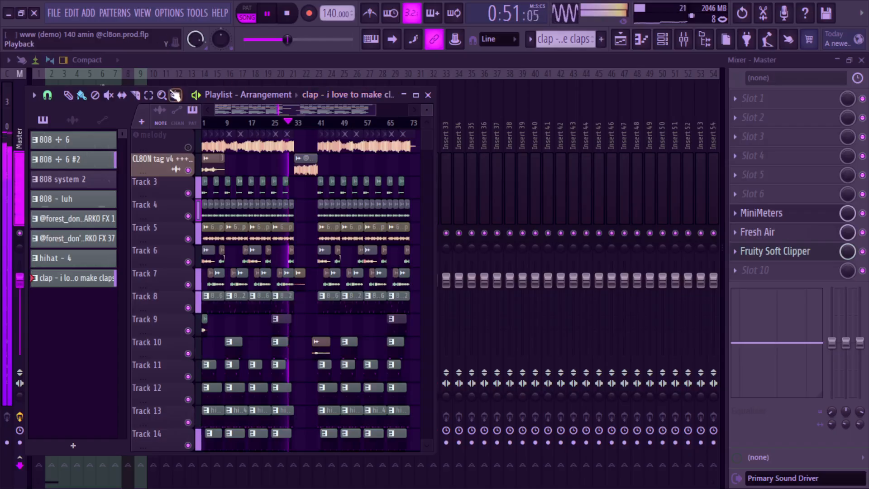
click(188, 170)
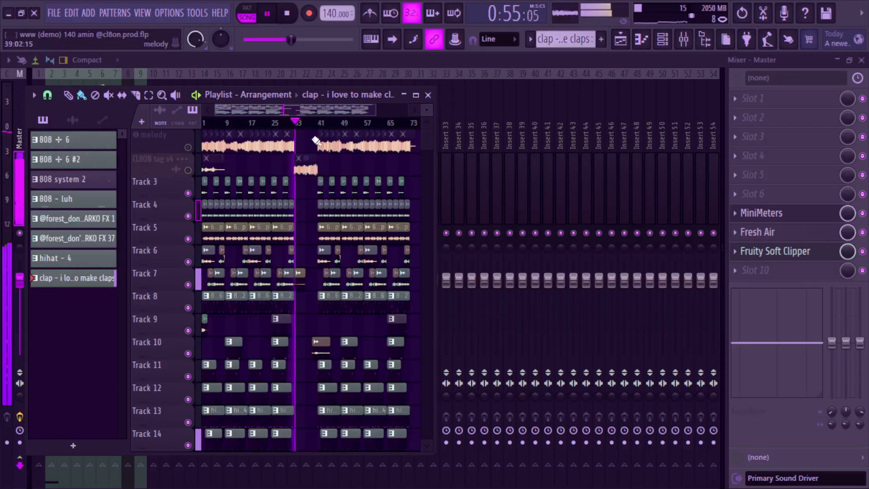
click(288, 15)
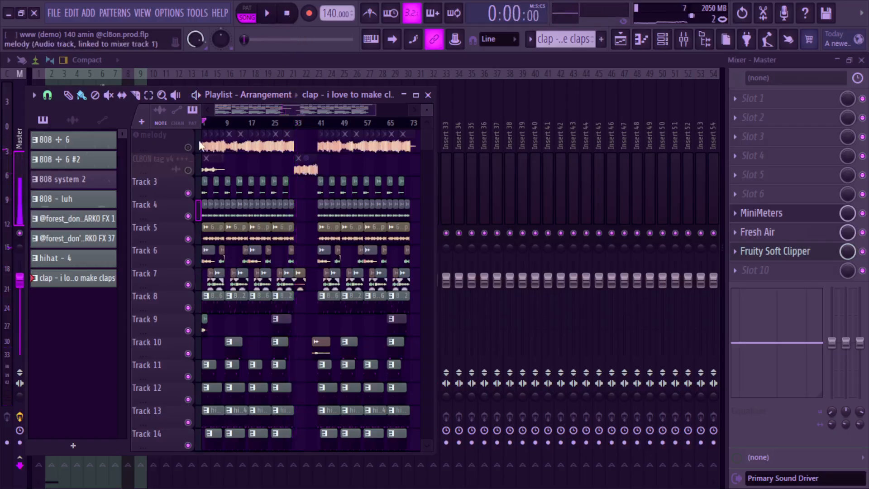
drag(189, 170, 188, 149)
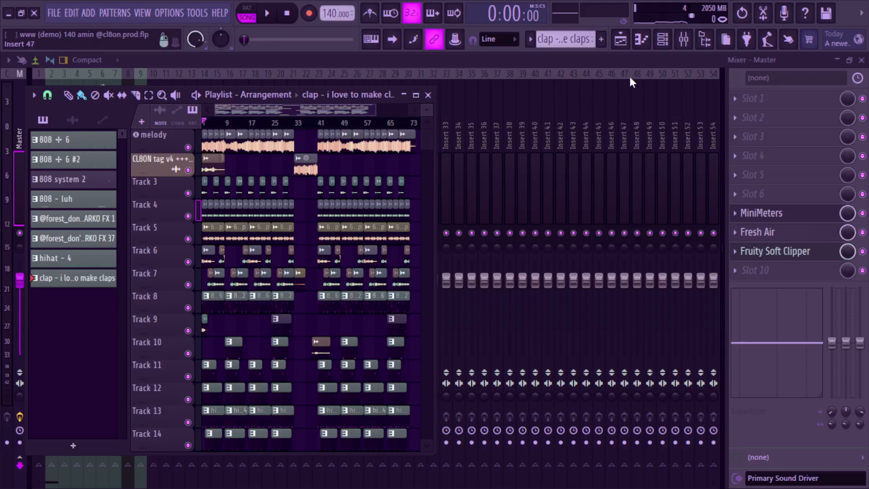
- Close the piano roll and the mixer, leaving only the playlist and MiniMeters windows open
double_click(636, 58)
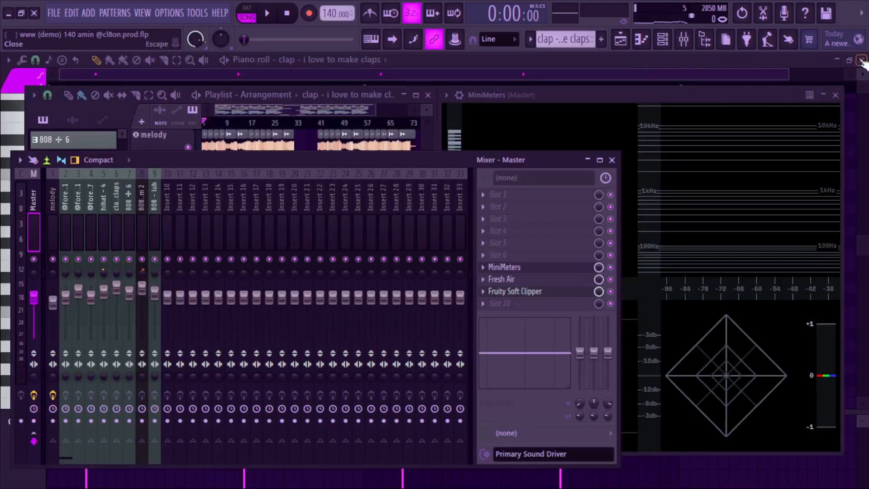
click(861, 60)
click(611, 160)
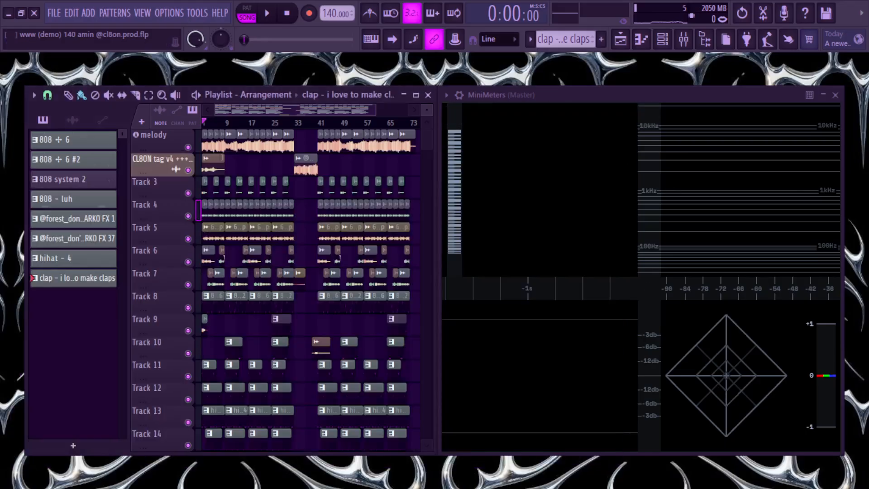
- Play the full arrangement from the beginning with MiniMeters running beside the playlist
key(space)
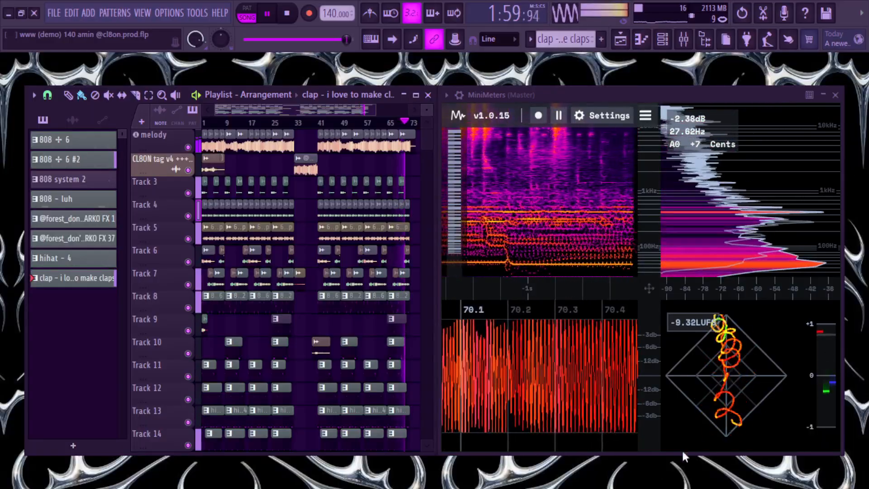
key(super)
key(Escape)
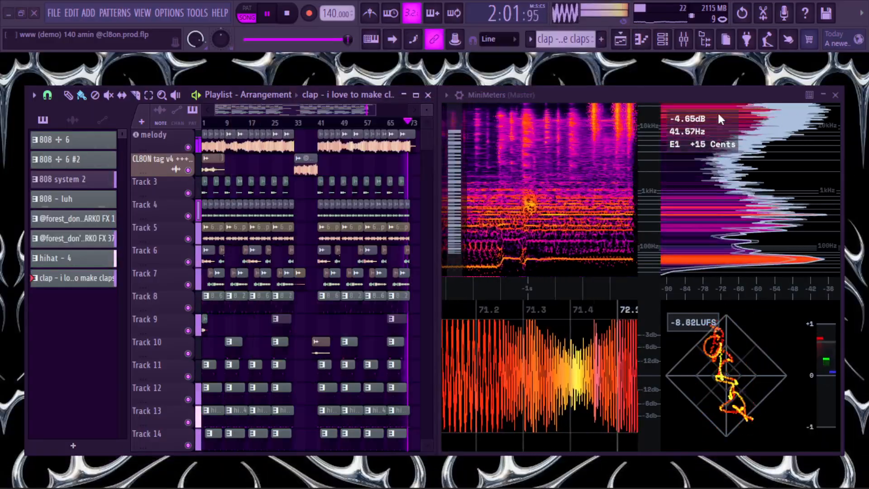